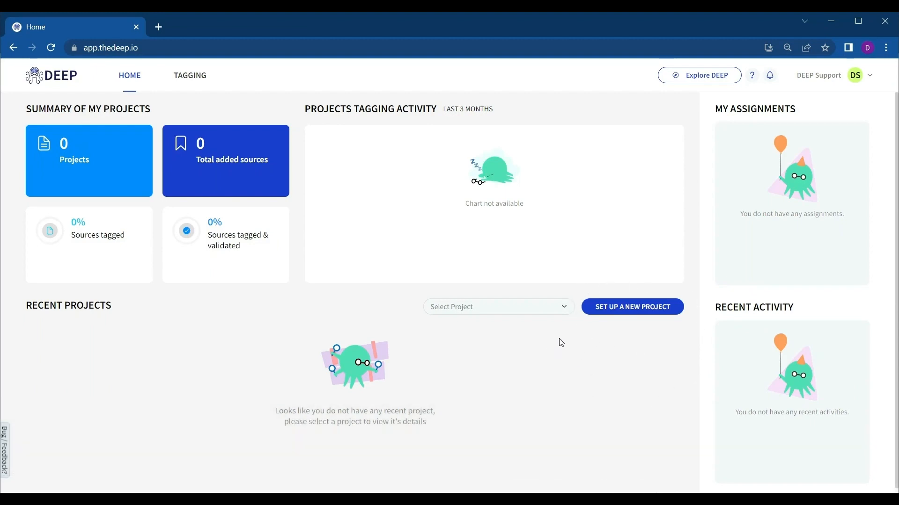
Start a new project titled "Kaya Test Course DEEP" and mark it as a test project
click(622, 308)
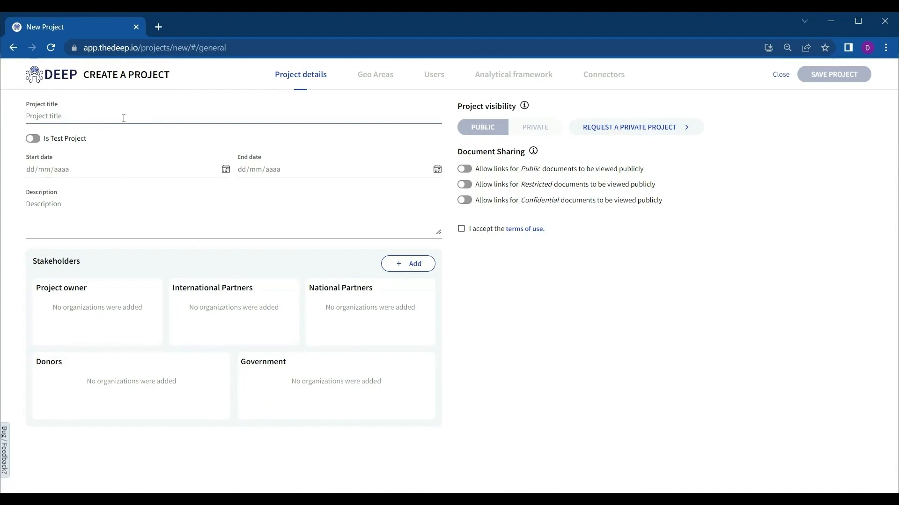
text(Kaya Test Course DEEP)
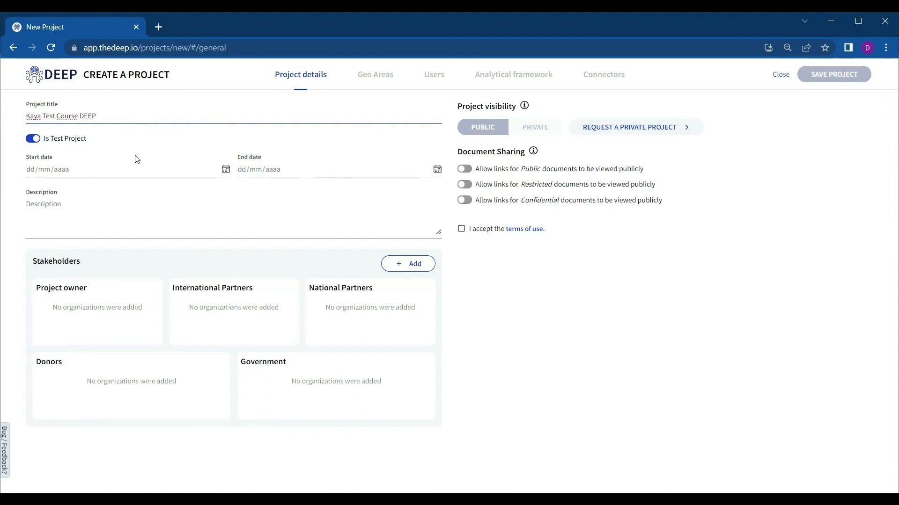
click(33, 139)
click(33, 138)
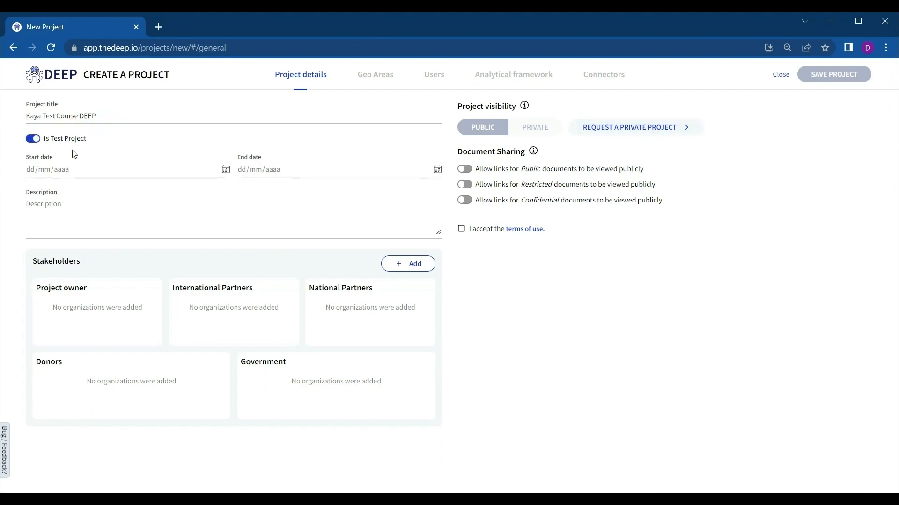
Set the project's start date to 07/06/2023 and enter the description "This is a test course for Kaya learners"
click(225, 170)
click(100, 279)
click(165, 205)
text(This)
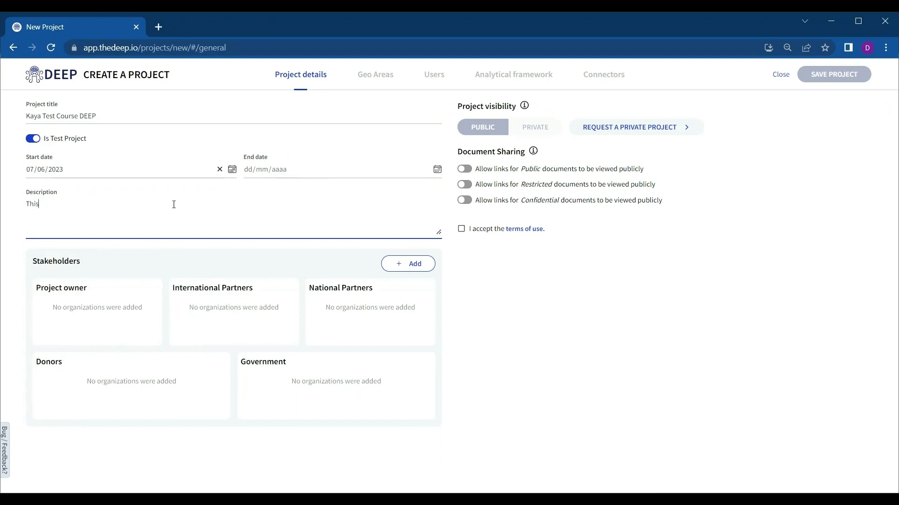
text( is a test course for Kaya learners)
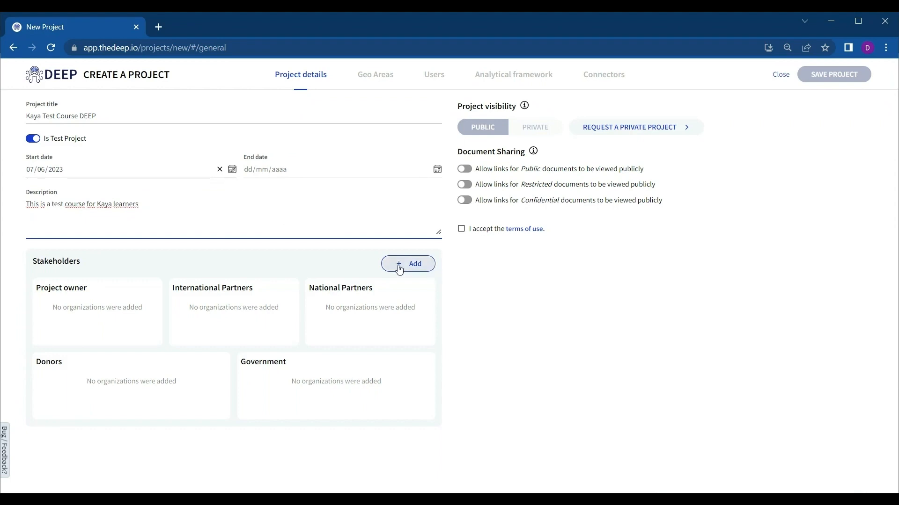
Search the stakeholder organizations for "dfs" and assign Data Friendly Space as the project owner
click(400, 270)
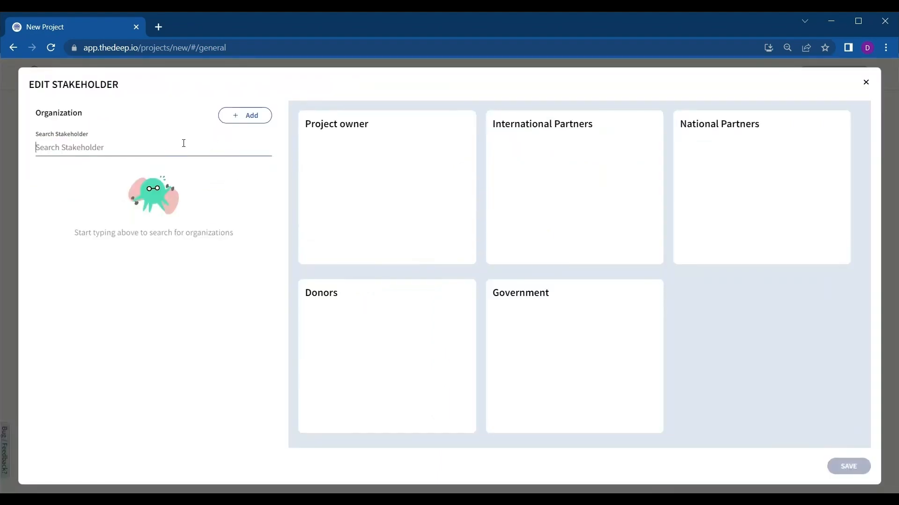
text(dfs)
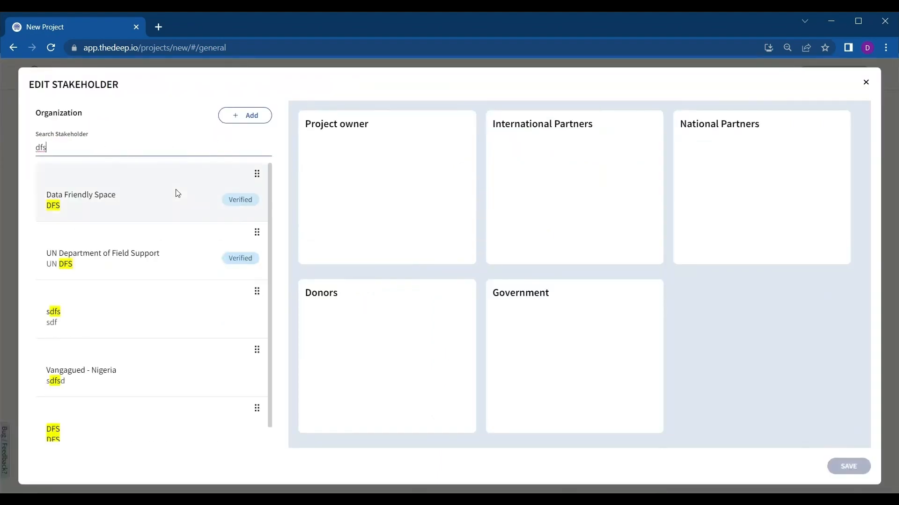
click(255, 173)
drag(255, 173, 441, 161)
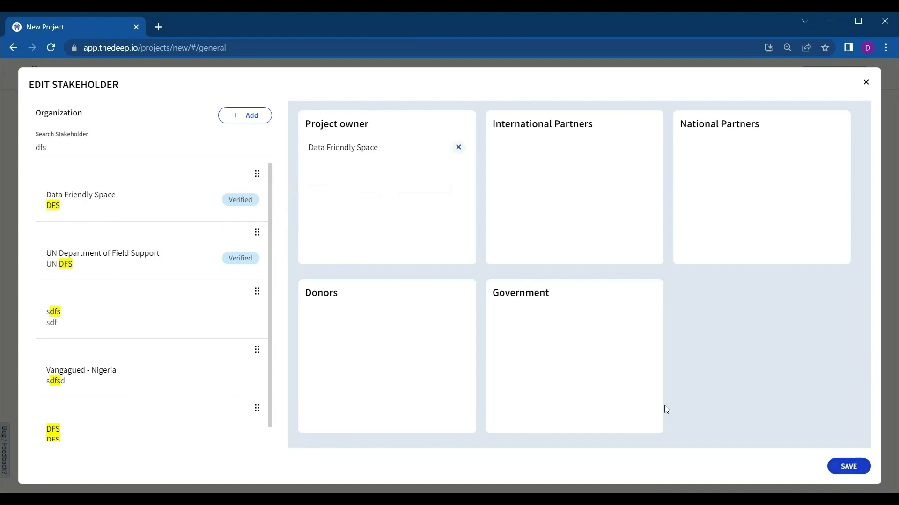
Find "usaid", assign United States Agency for International Development as a donor, and save the stakeholders
double_click(83, 147)
text(usaid)
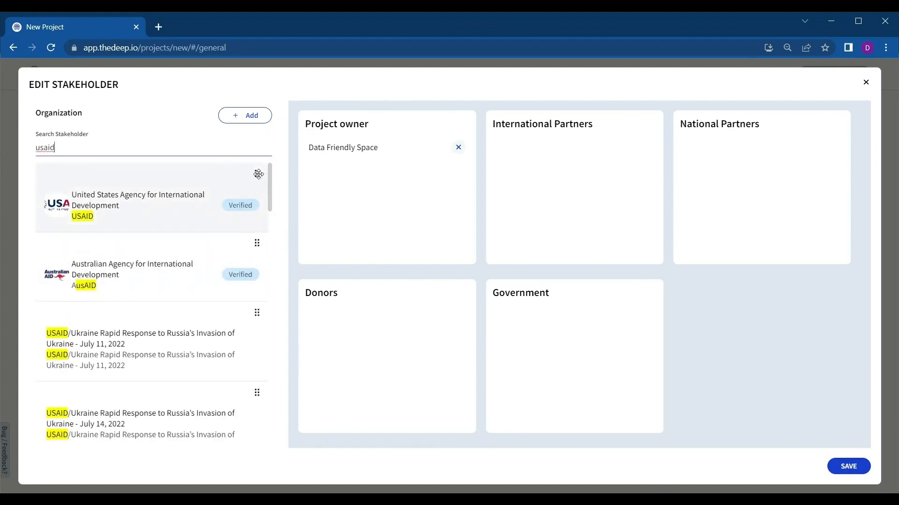
drag(258, 174, 394, 360)
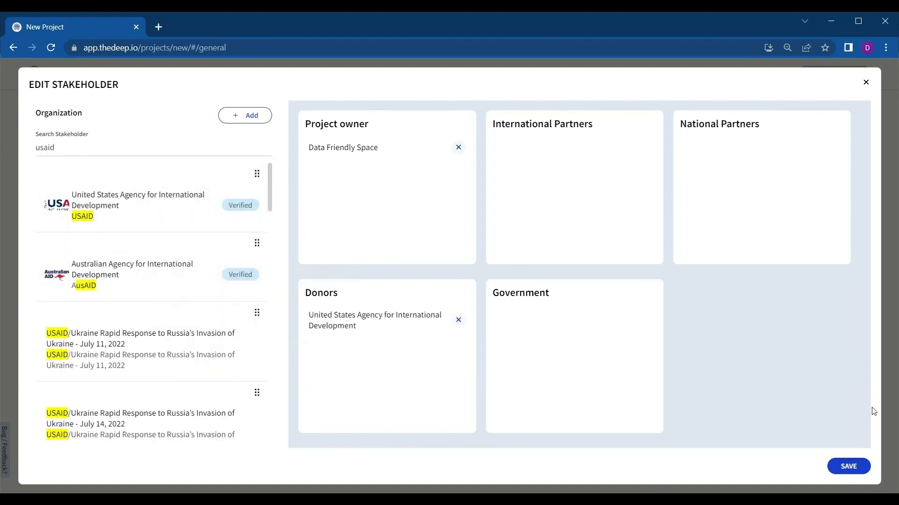
click(864, 466)
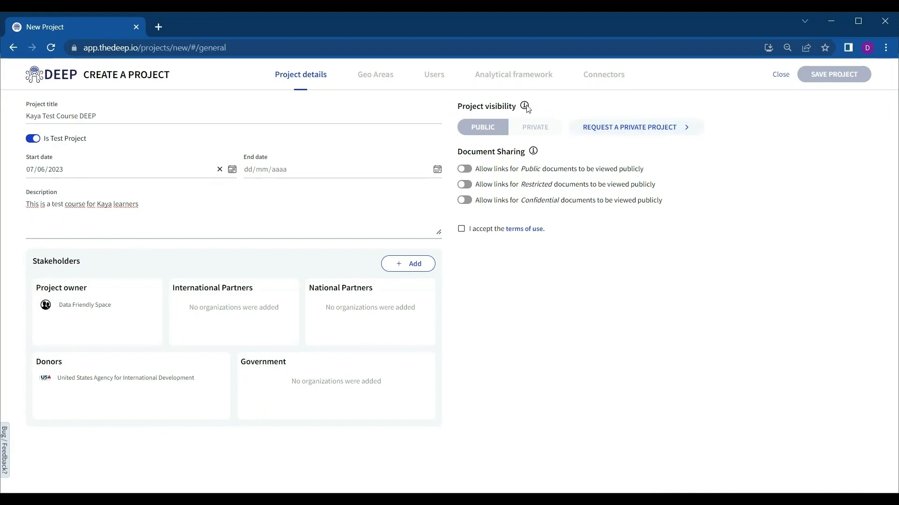
Examine the project visibility information and the private project request form, and close the form without sending it
mouse_move(526, 109)
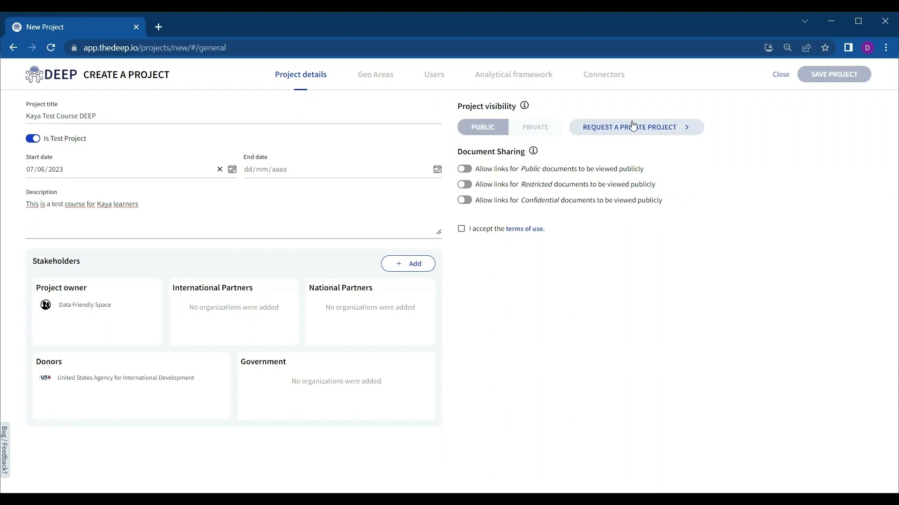
click(633, 128)
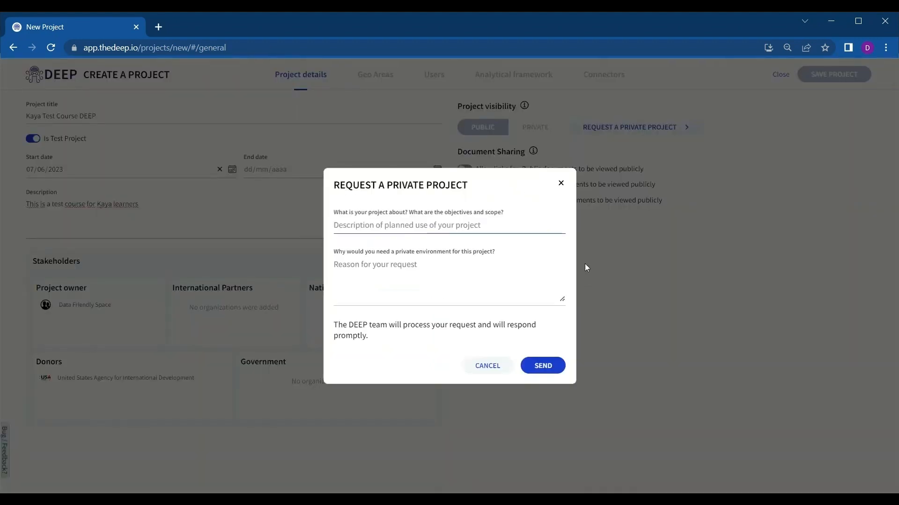
click(439, 296)
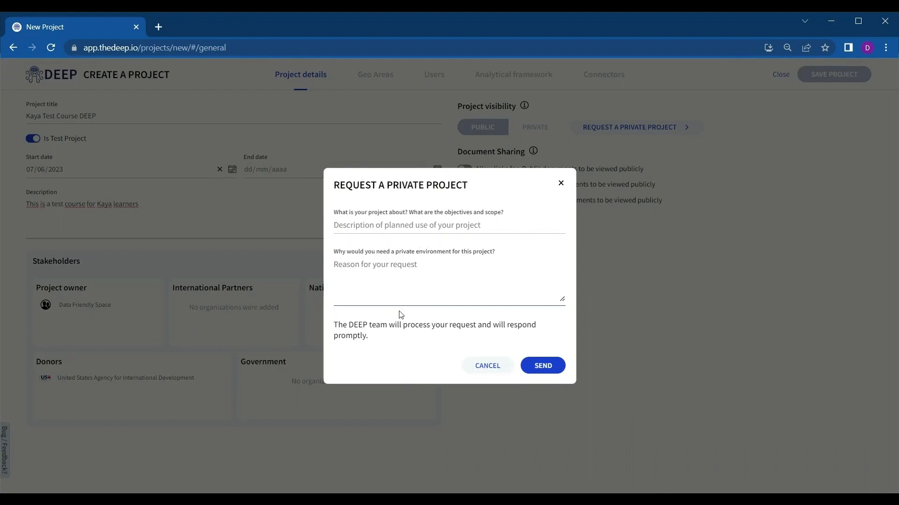
click(560, 183)
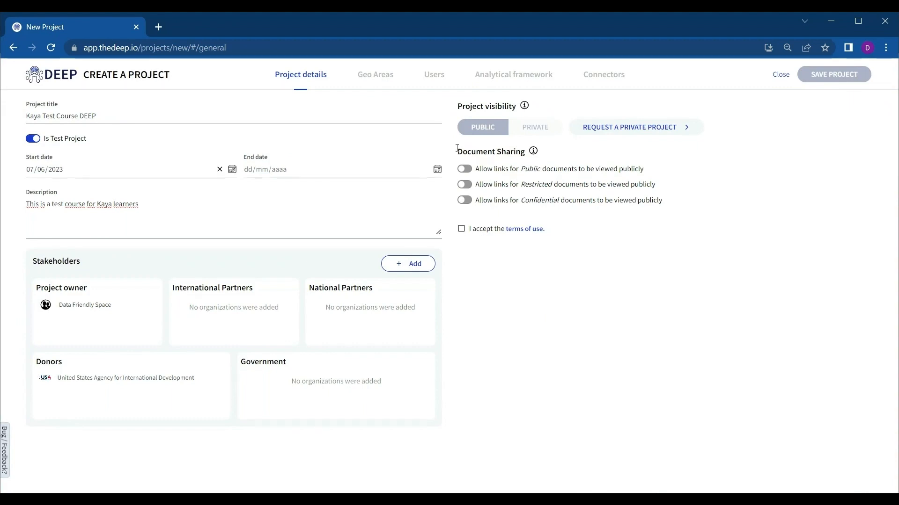
Allow links for public documents only, declining public links for confidential ones, accept the terms of use, and save the project
click(464, 169)
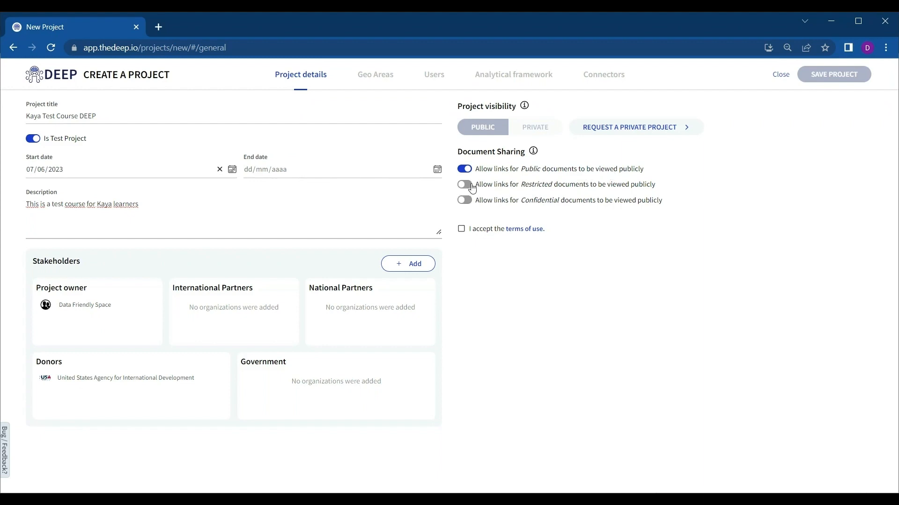
click(464, 201)
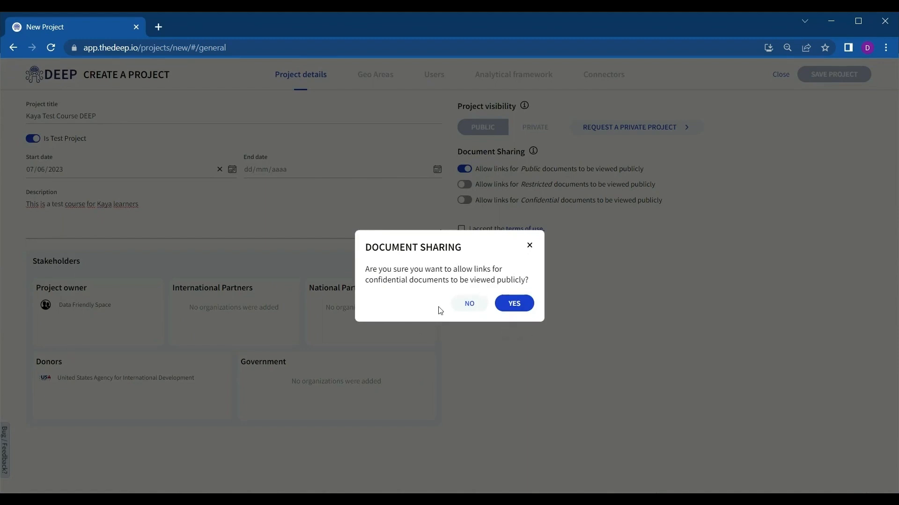
click(469, 303)
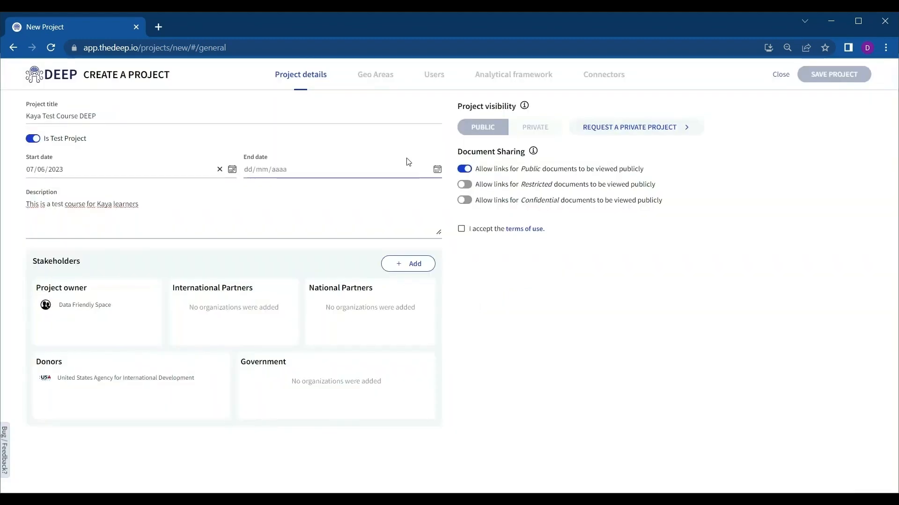
click(461, 229)
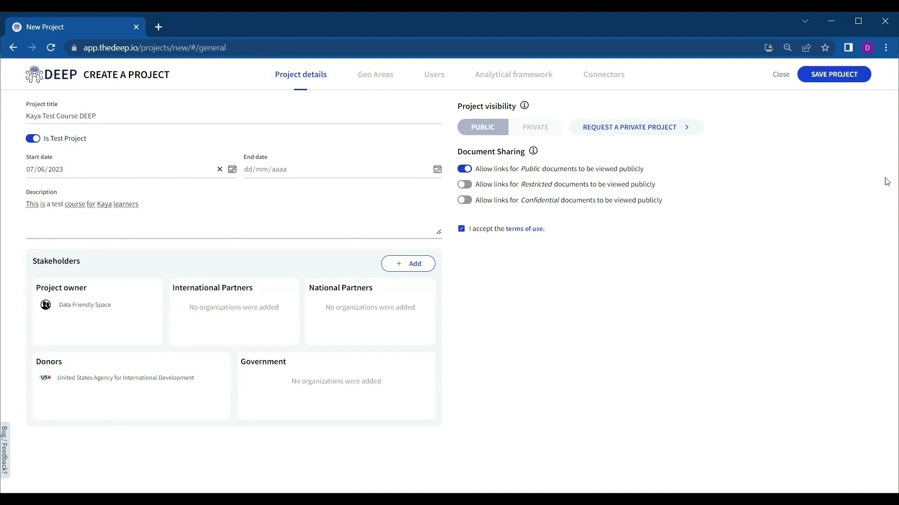
click(863, 77)
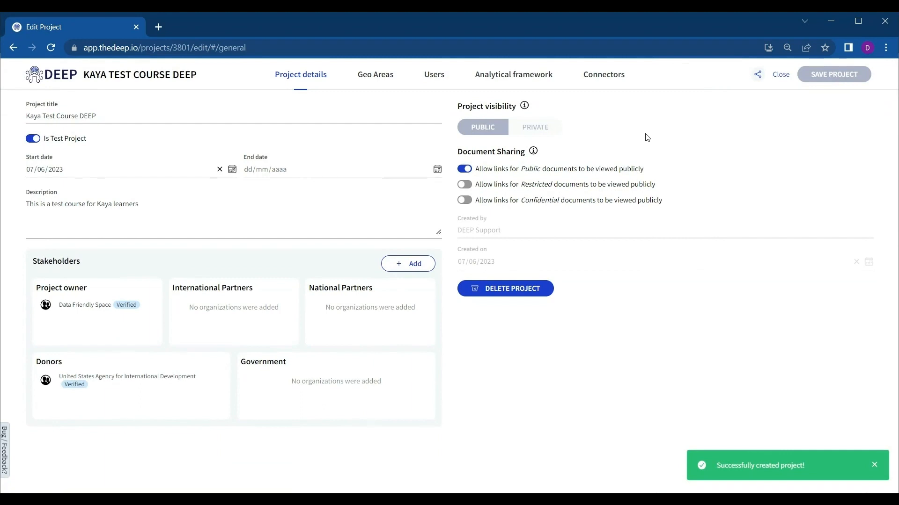
Add Nigeria to the project's geo areas and confirm the addition
click(396, 82)
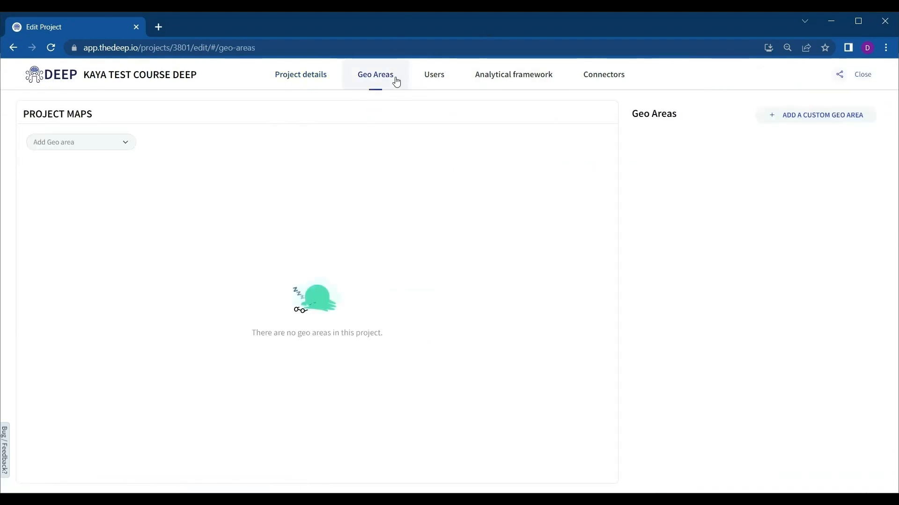
click(112, 141)
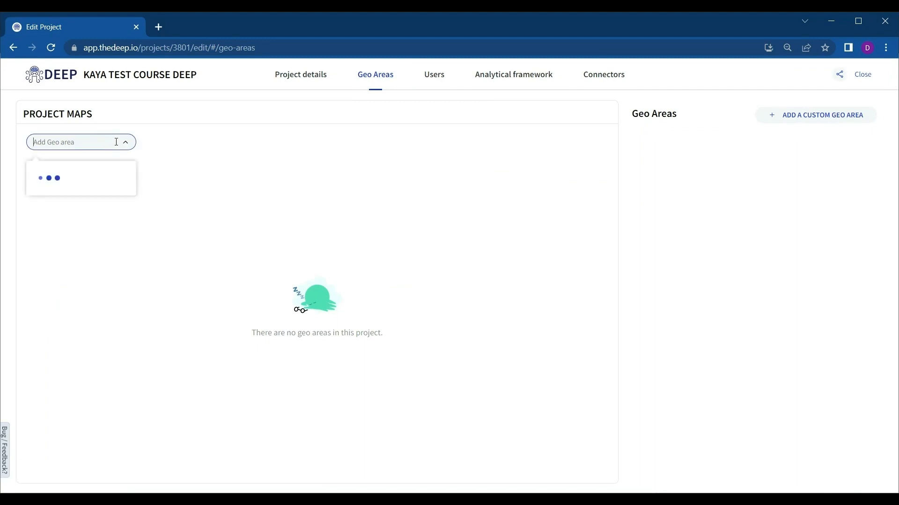
text(nigeria)
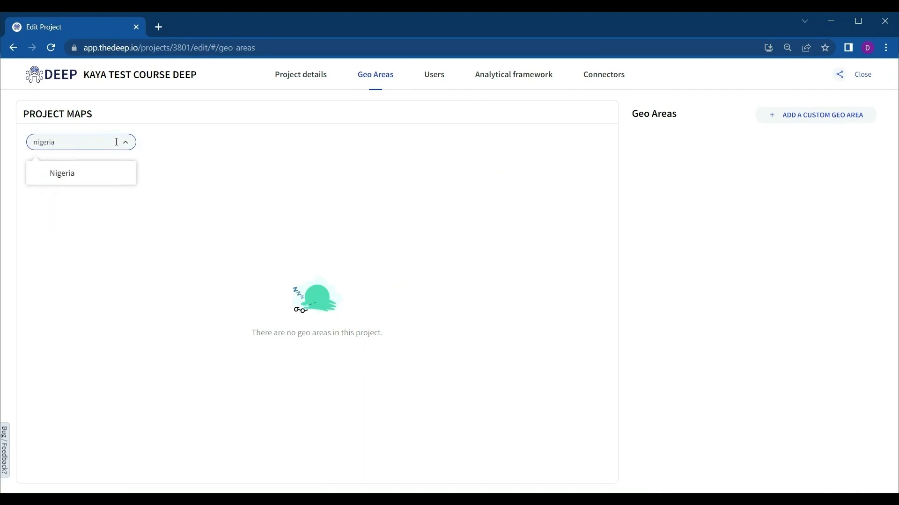
click(94, 173)
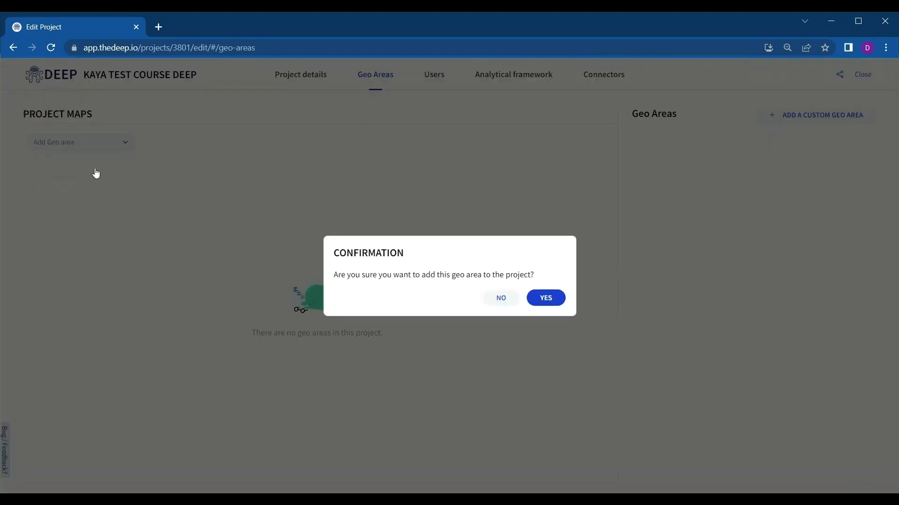
click(543, 298)
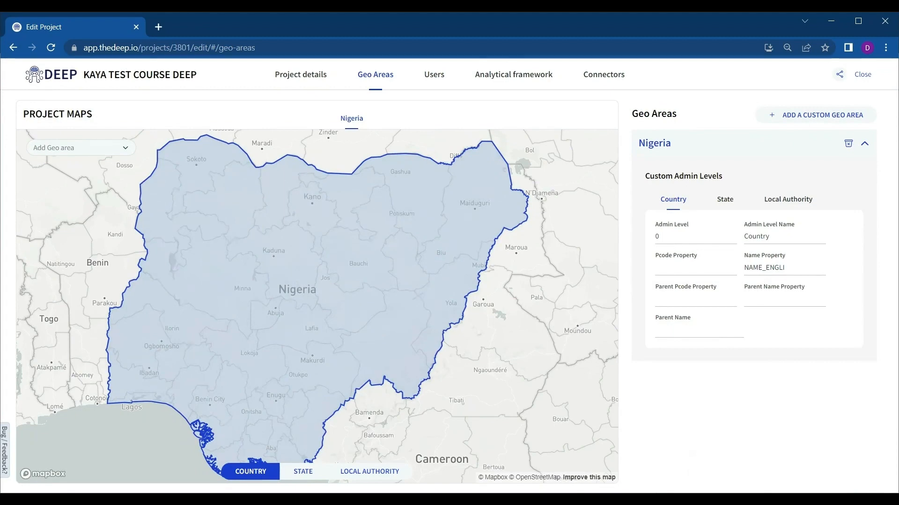
View Nigeria's map at the State, Local Authority and Country admin levels
click(305, 474)
click(376, 474)
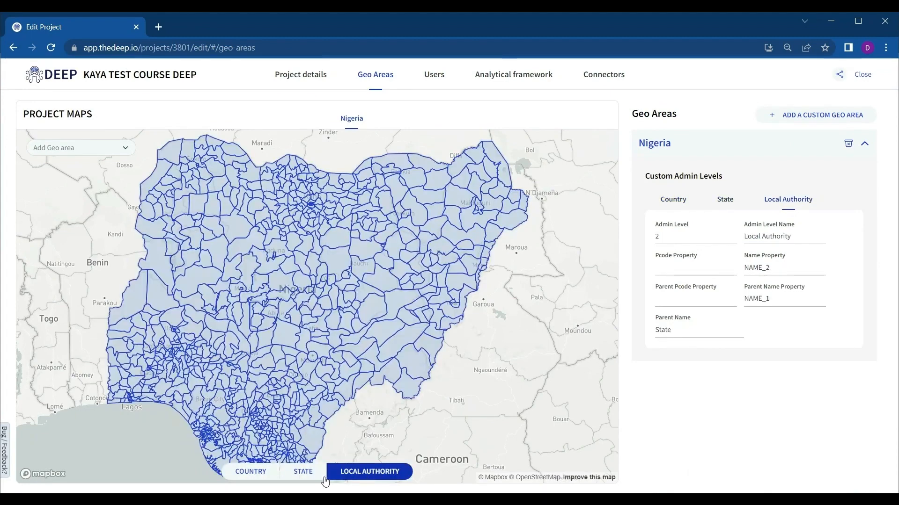
click(251, 473)
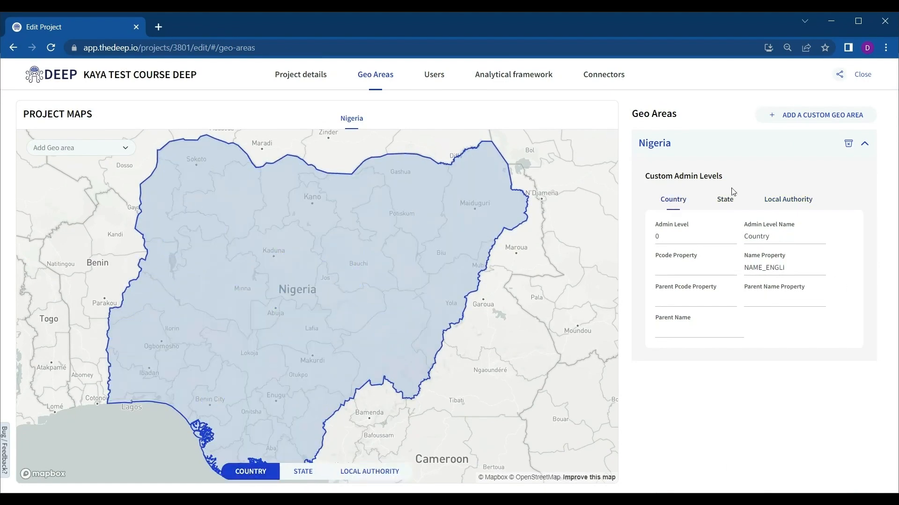
Add Somalia as another geo area of the project and confirm the addition
click(70, 149)
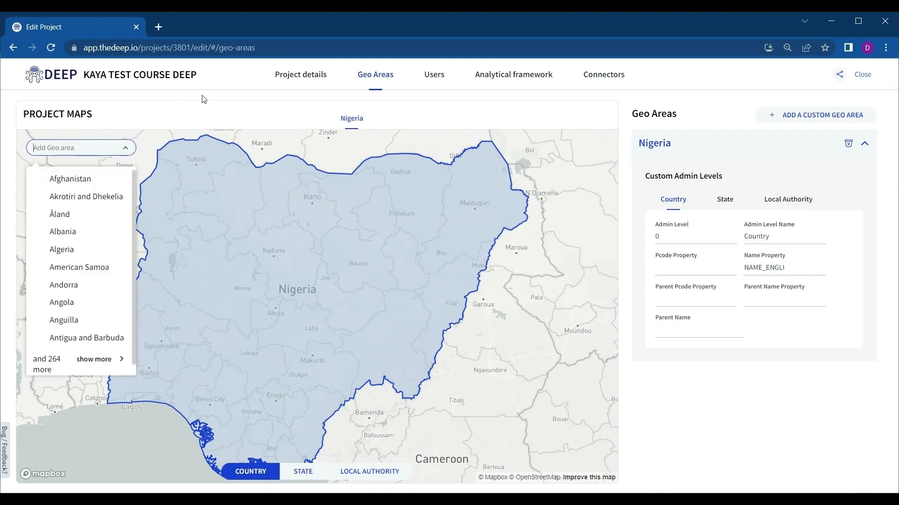
text(somali)
click(65, 180)
click(542, 299)
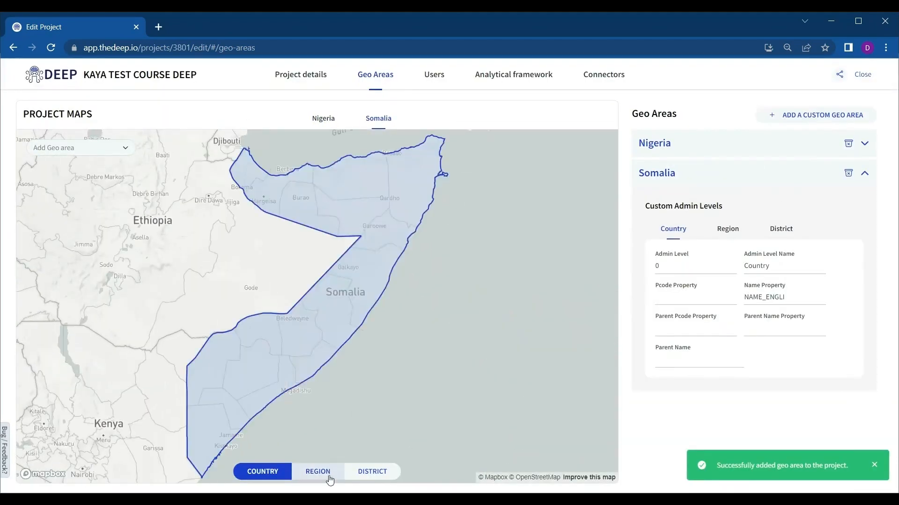
View Somalia's map at the Region, District and Country admin levels
click(330, 473)
click(378, 481)
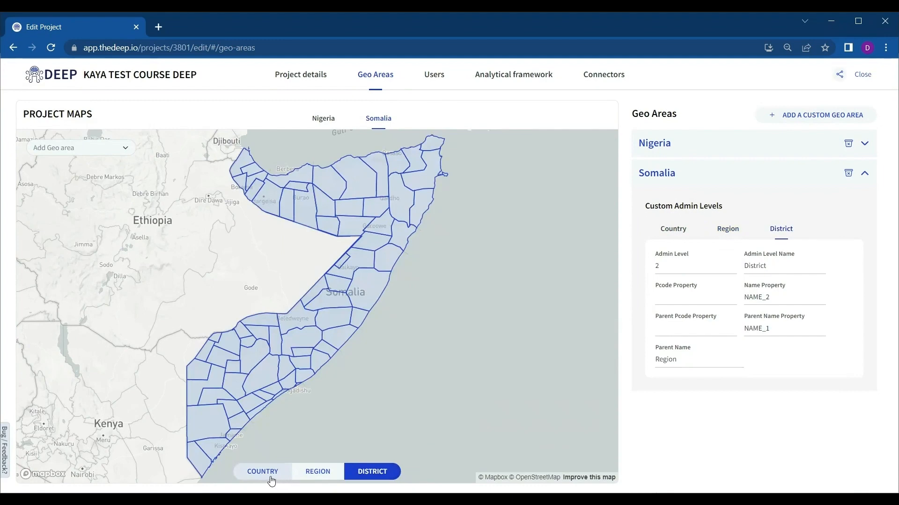
click(271, 480)
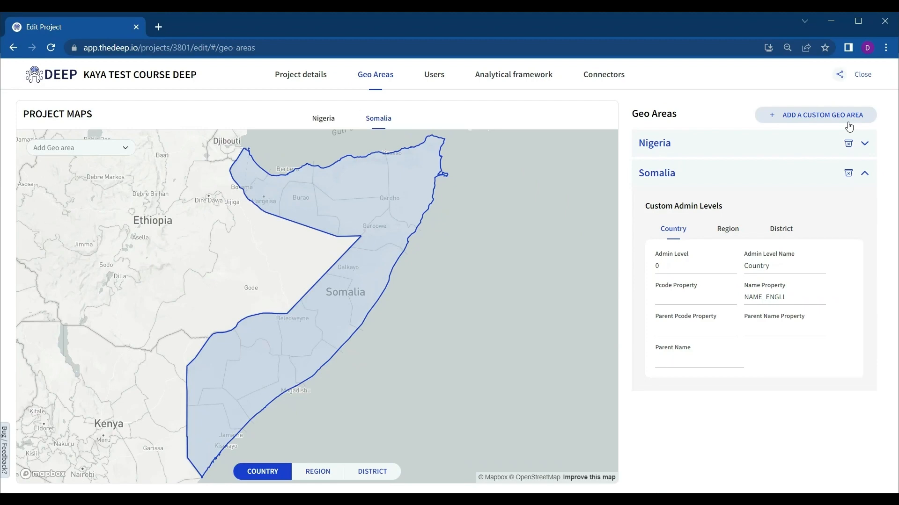
Open the project's user management page and review the existing member's details and assigned role
click(431, 76)
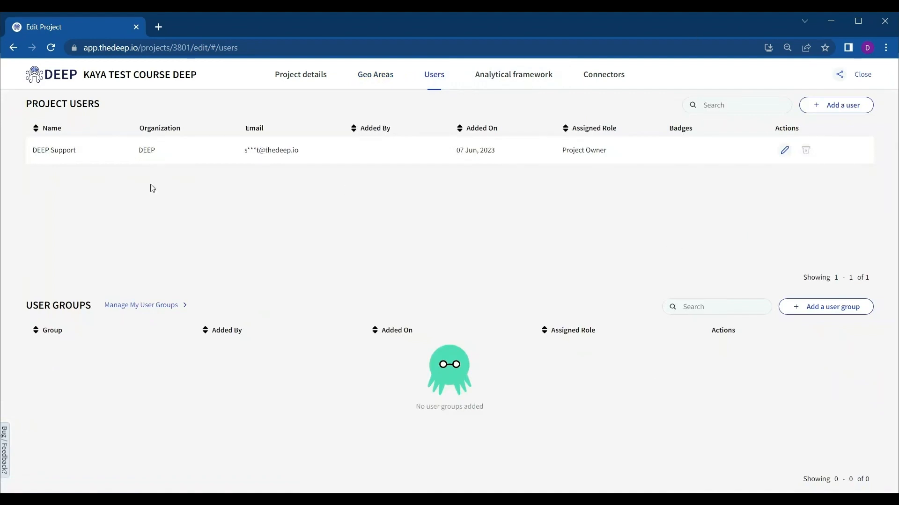
drag(40, 149, 623, 165)
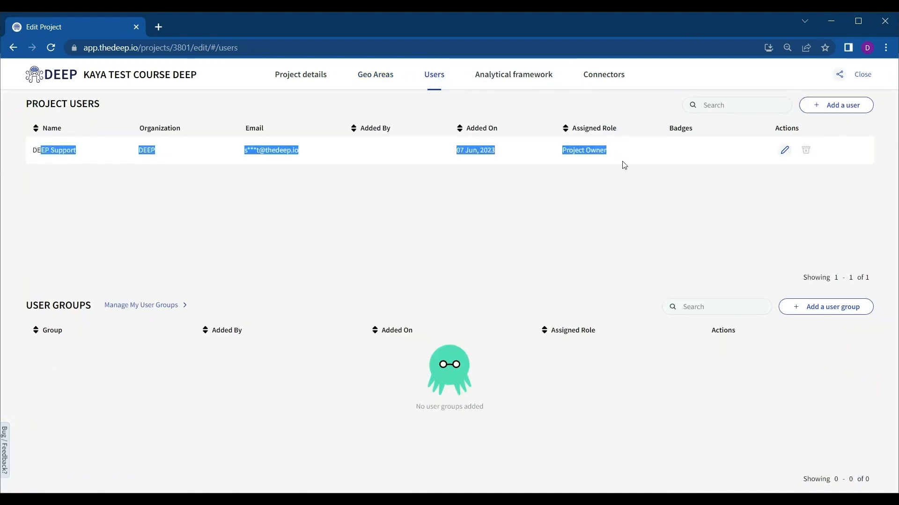
click(715, 201)
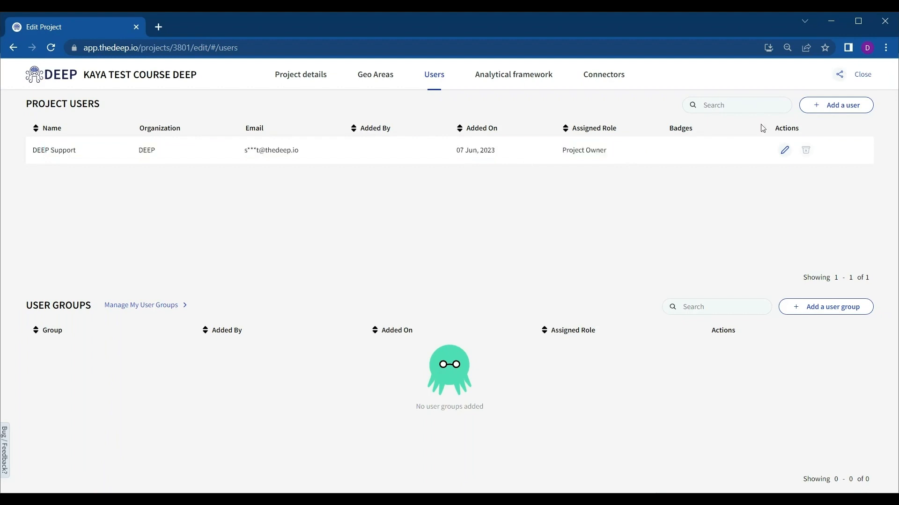
Add the Data Friendly Space colleague as a project user with the Member role and the Quality Assurance badge
click(836, 105)
click(326, 279)
text(cobos)
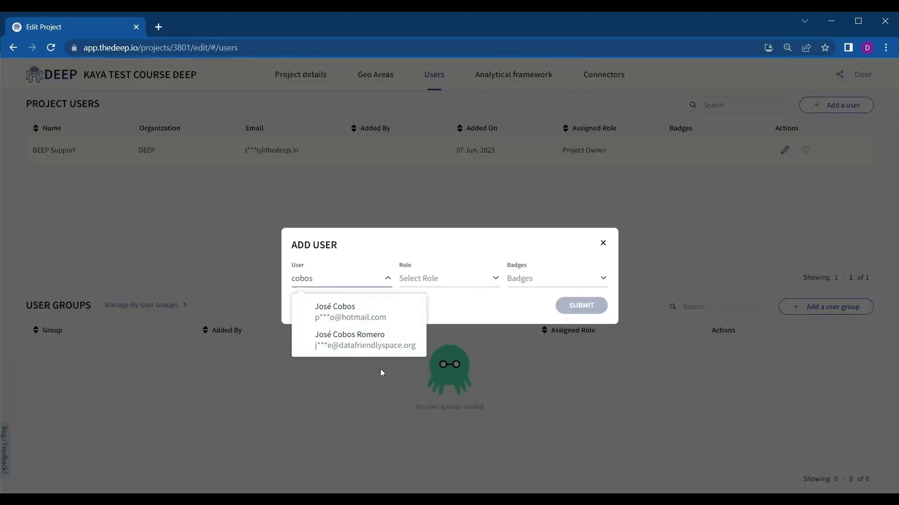
click(374, 350)
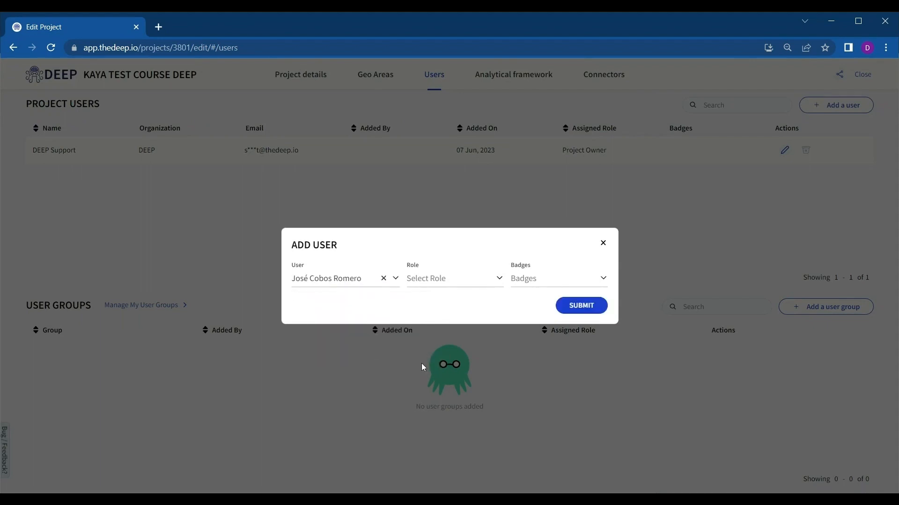
click(446, 275)
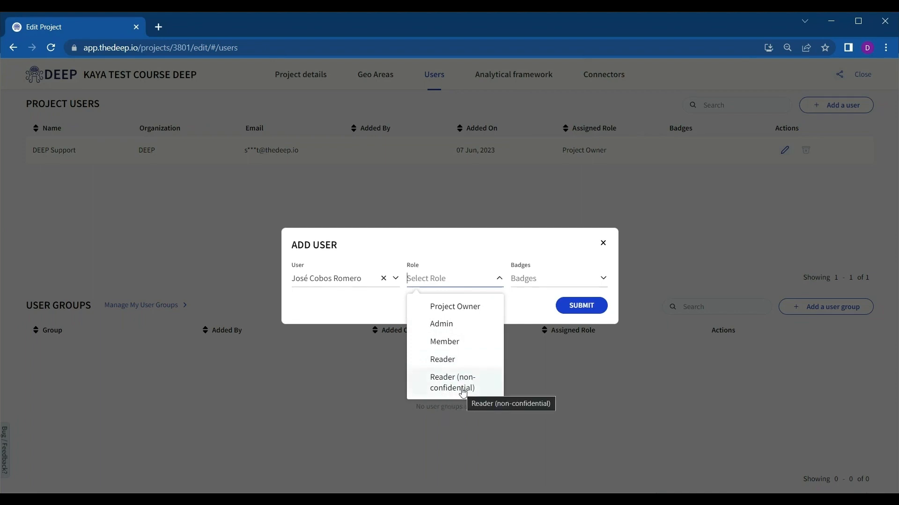
click(444, 346)
click(529, 281)
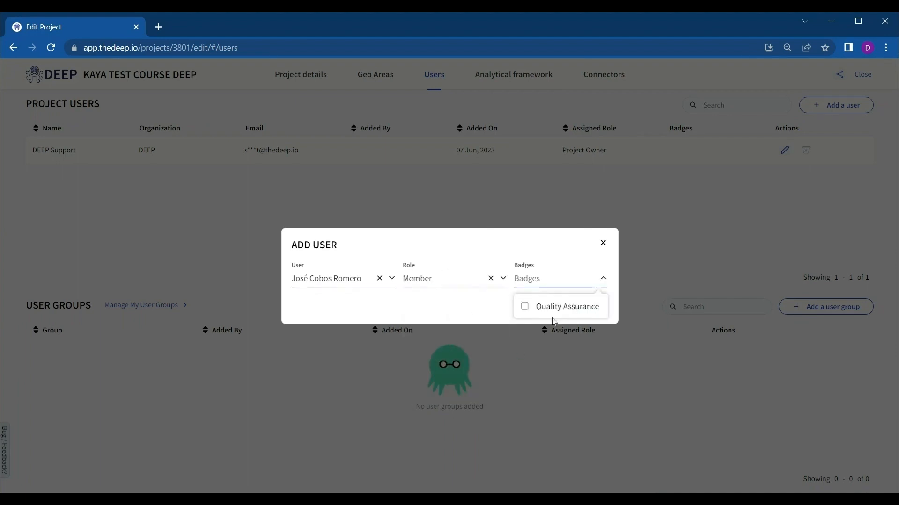
click(529, 309)
click(579, 304)
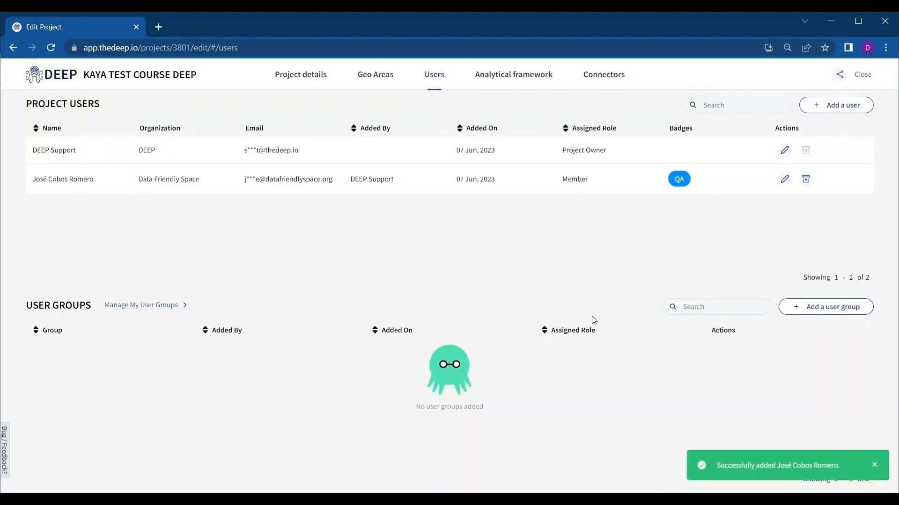
Search all analytical frameworks for "turk" and open the original Turkey Syria Earthquake 2023 framework
click(515, 77)
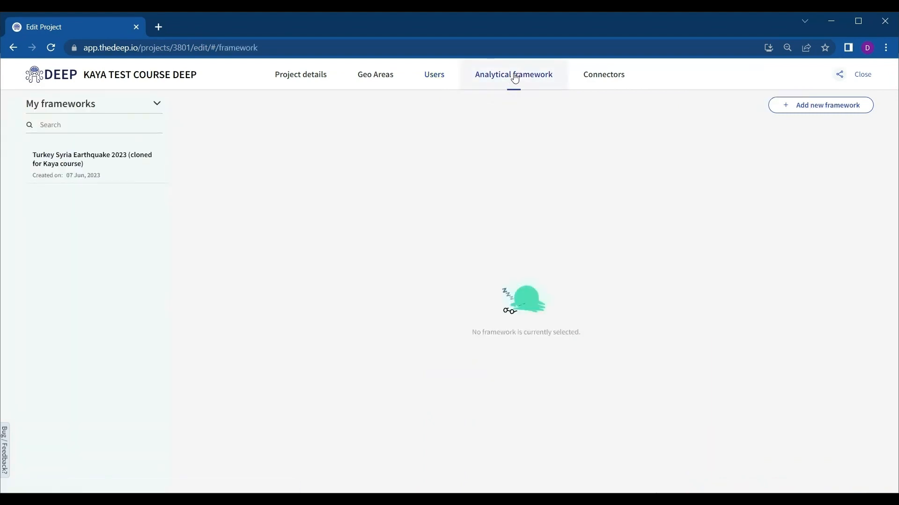
click(129, 124)
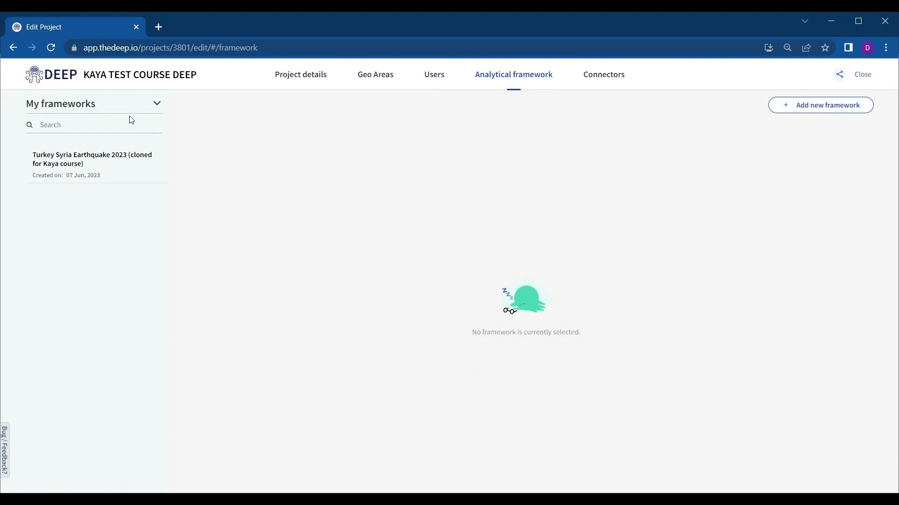
click(156, 104)
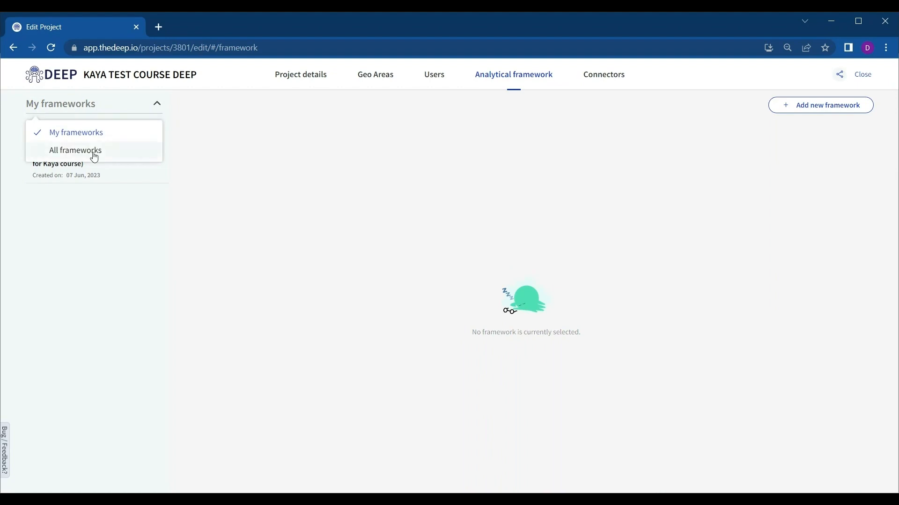
click(94, 151)
click(73, 128)
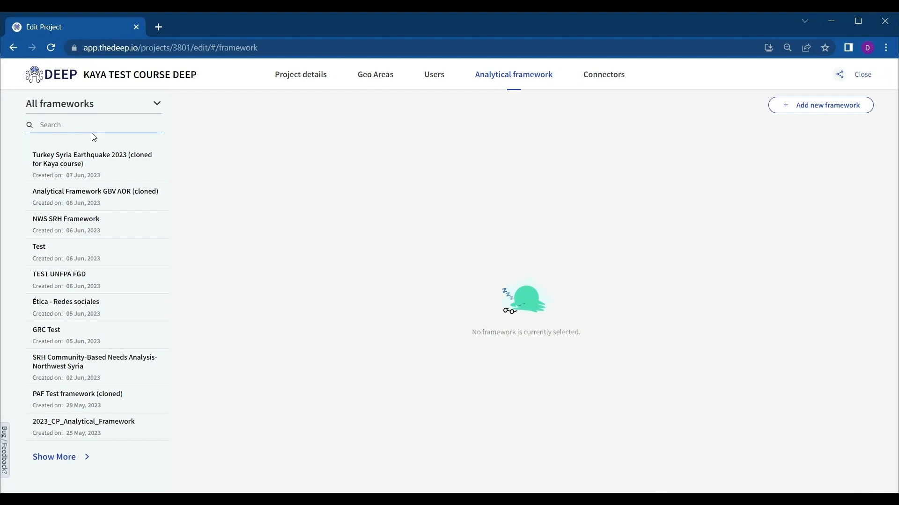
text(turk)
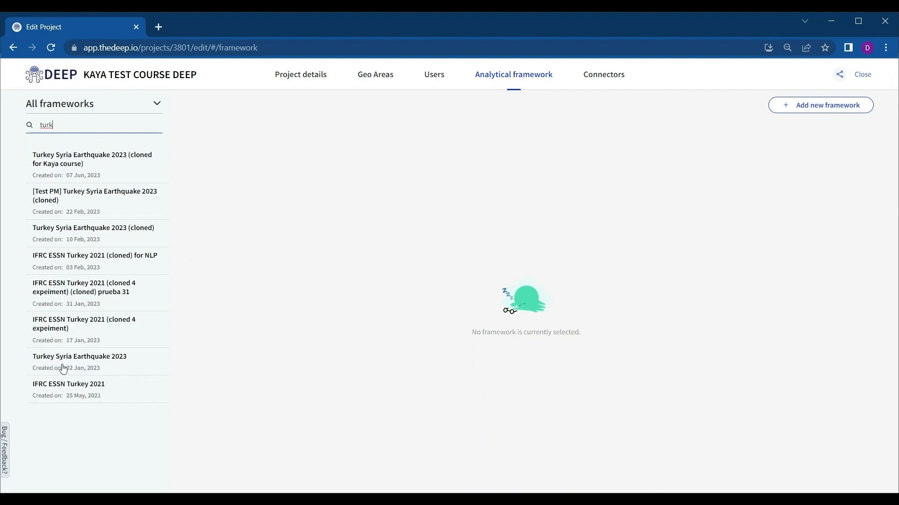
click(77, 367)
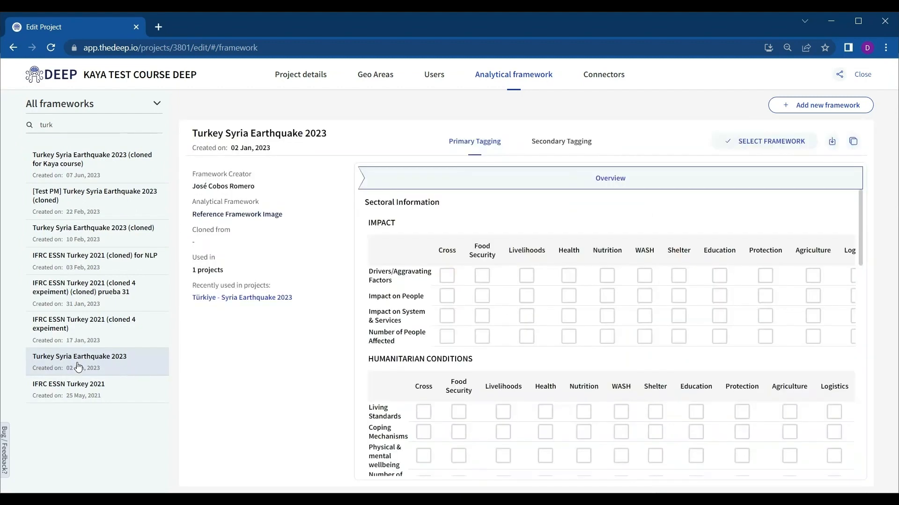
Select Turkey Syria Earthquake 2023 as the project's analytical framework and confirm its use
click(761, 147)
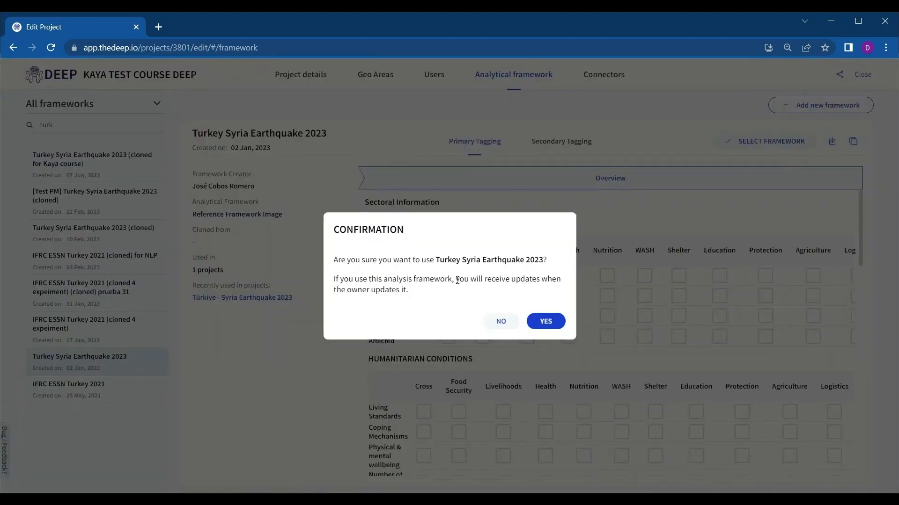
drag(457, 280, 471, 295)
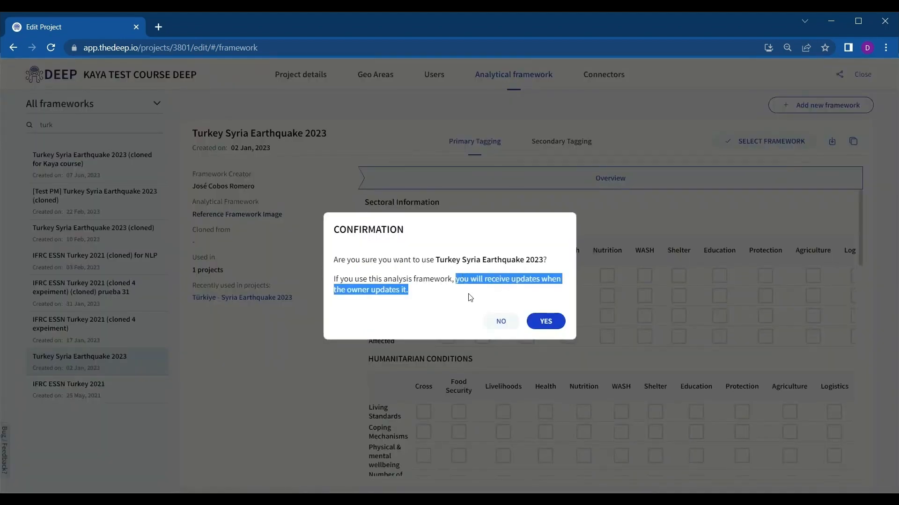
click(421, 296)
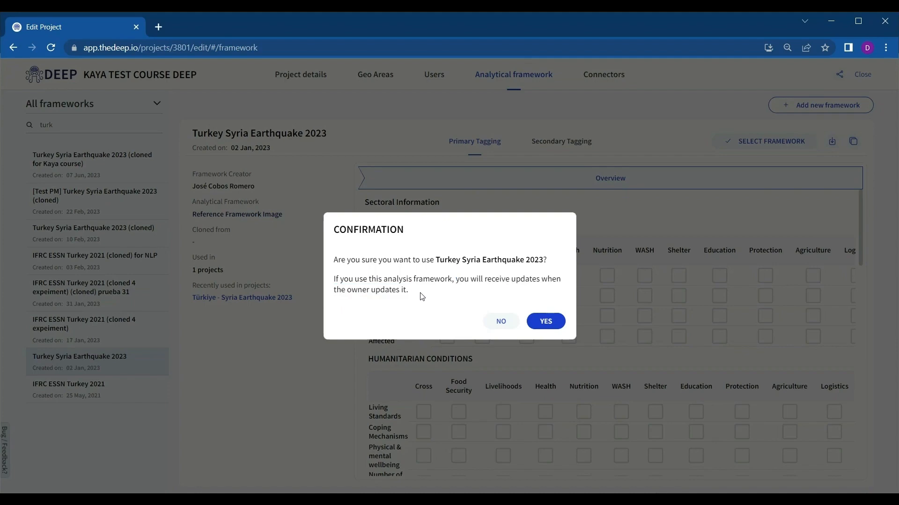
click(550, 325)
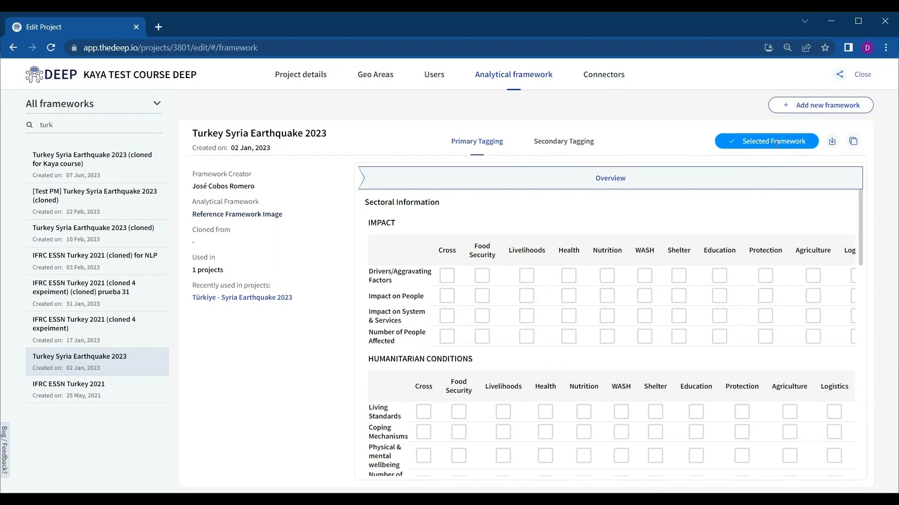
Examine the selected framework's primary tagging matrices and secondary tagging attributes
scroll(679, 332, down, 15)
scroll(702, 354, up, 8)
scroll(697, 346, up, 8)
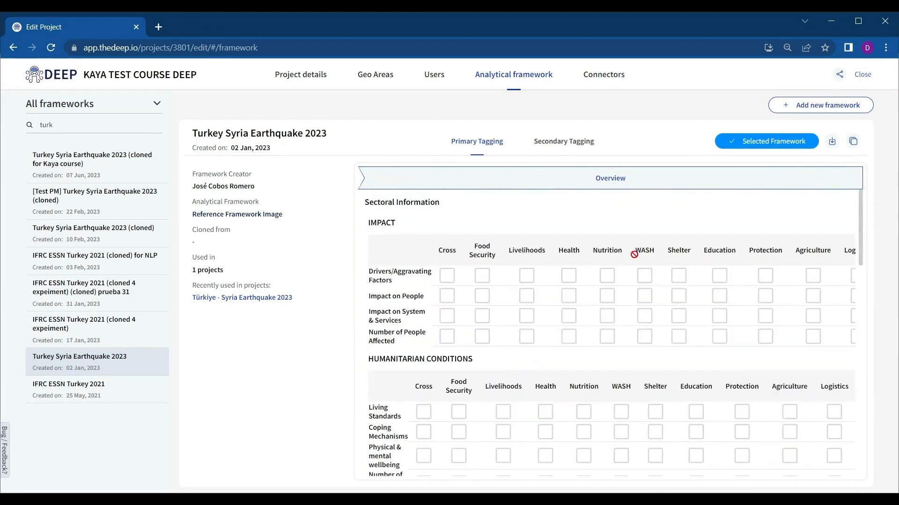
click(591, 149)
scroll(611, 287, down, 4)
scroll(582, 341, up, 2)
scroll(580, 339, up, 3)
click(472, 143)
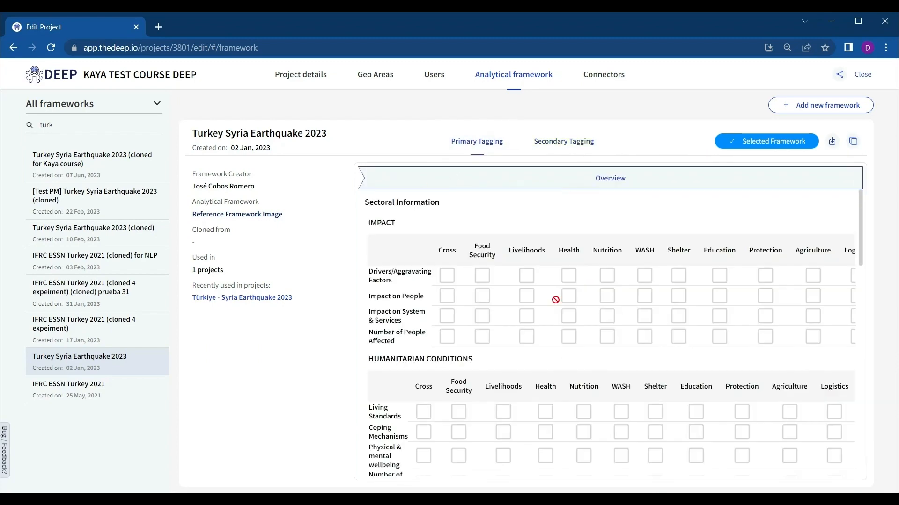
scroll(554, 232, down, 10)
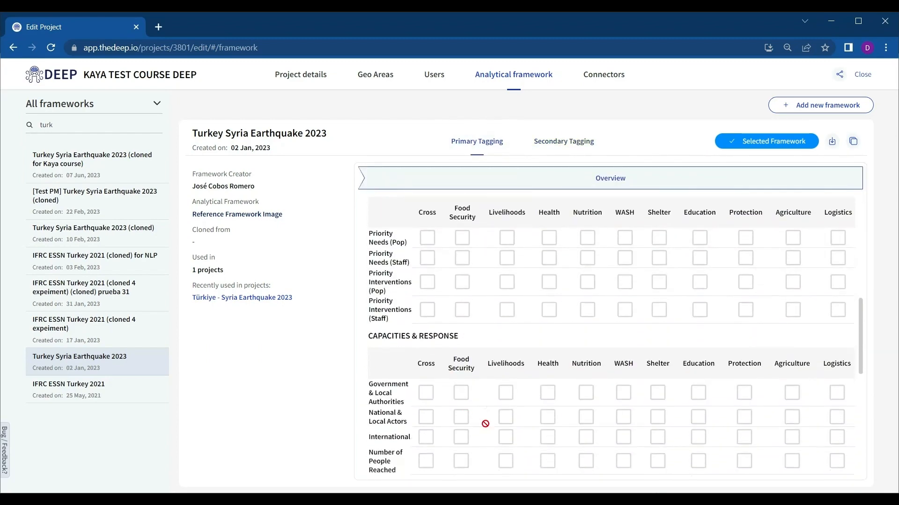
click(564, 142)
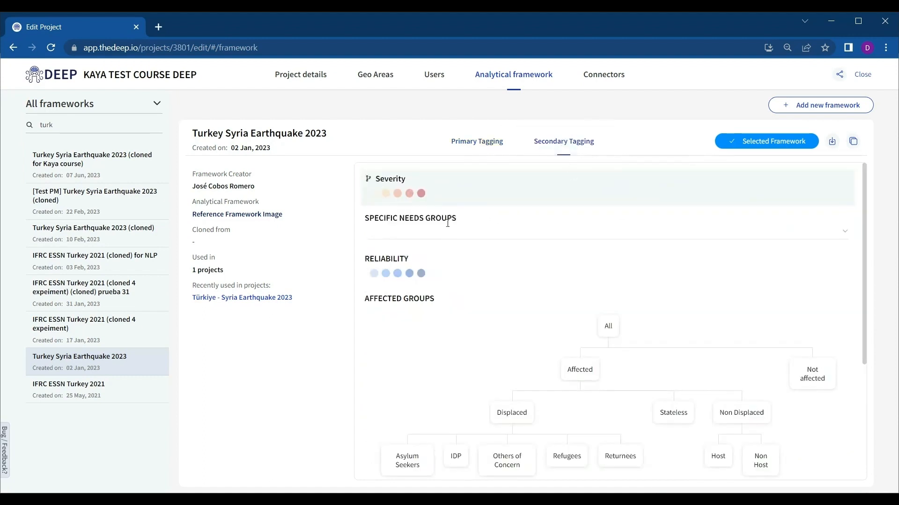
scroll(415, 228, down, 4)
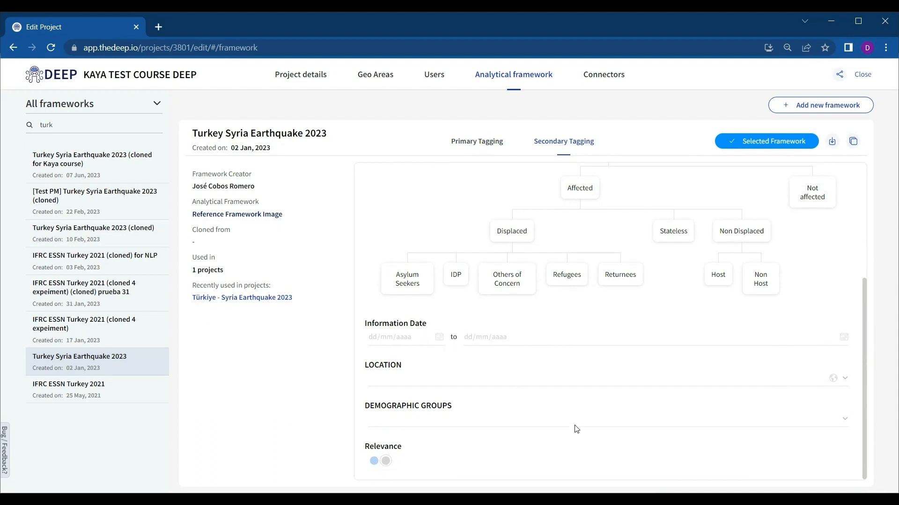
scroll(527, 381, up, 4)
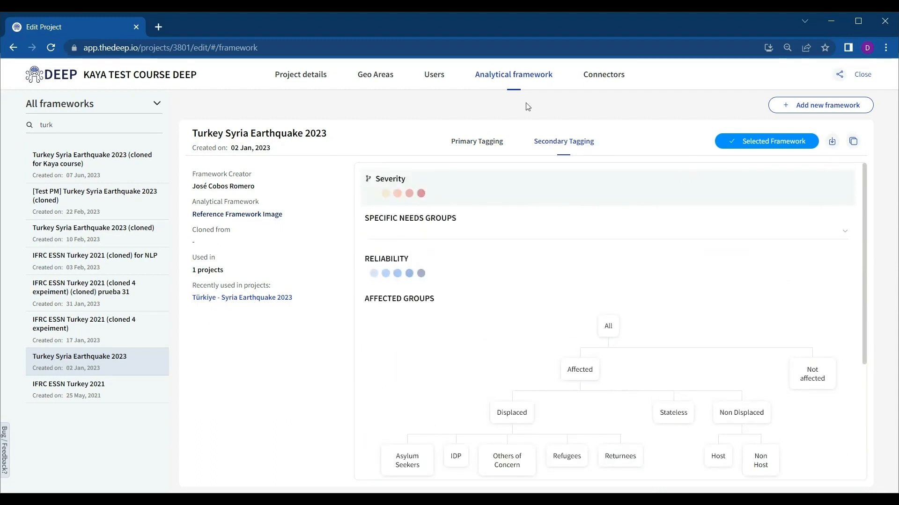
Start a new project connector titled "Nigeria Kaya test connector" with Relief Web as its information portal
click(605, 76)
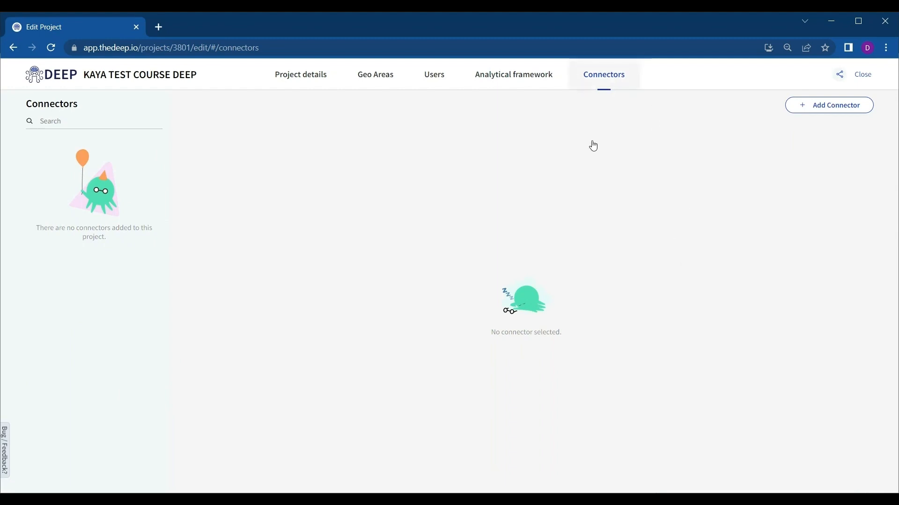
click(831, 111)
click(226, 135)
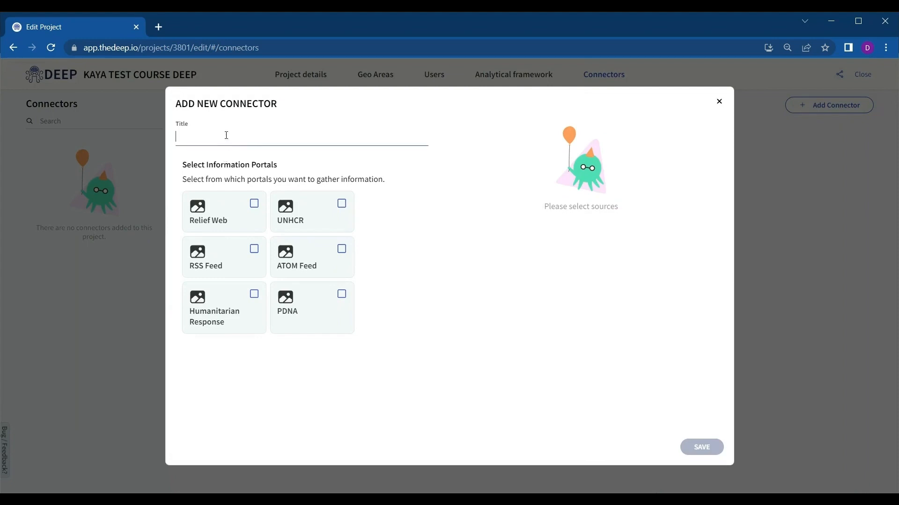
text(Nigeria Kaya test connector)
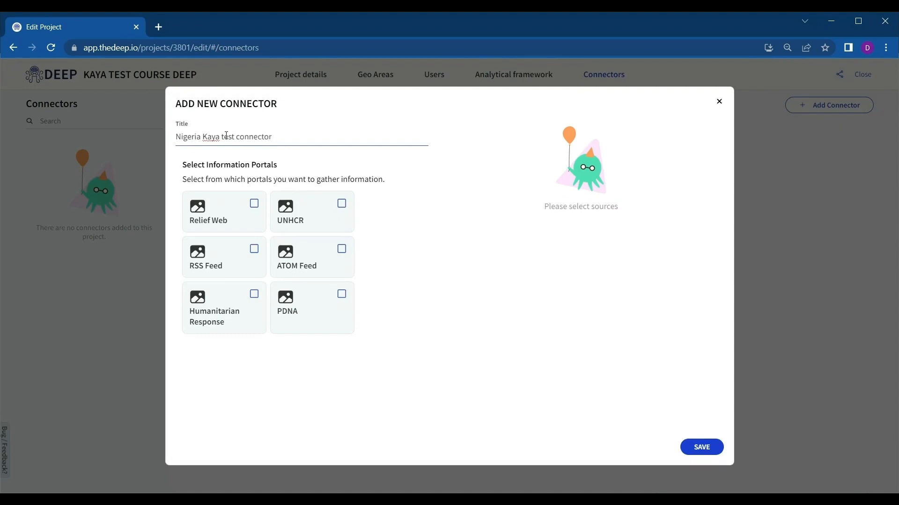
click(254, 204)
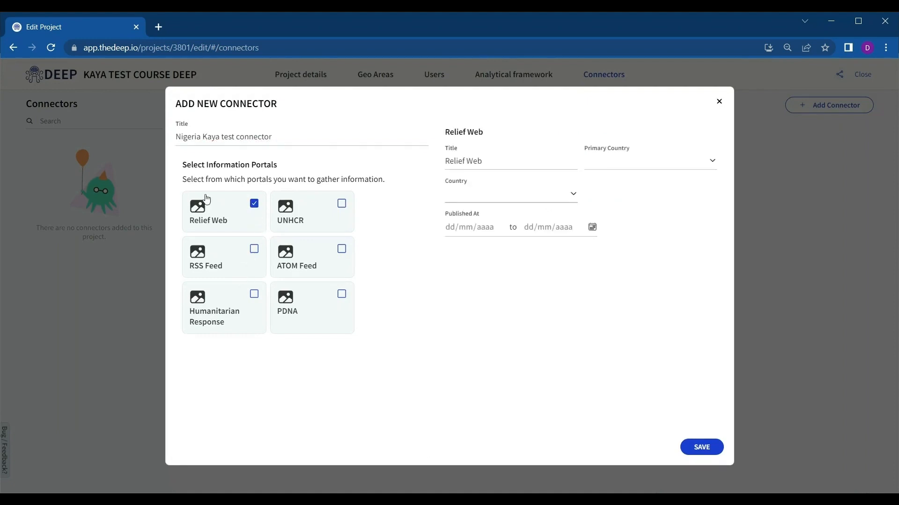
Set Relief Web's primary country to Nigeria and its publication dates from 01/05/2023 to 01/05/2024, and save the connector
click(628, 163)
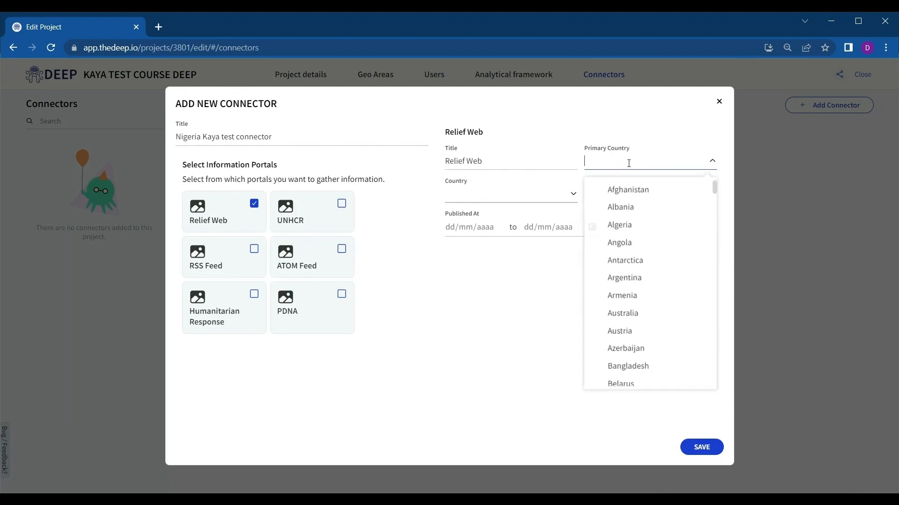
text(nigeria)
click(631, 188)
click(450, 227)
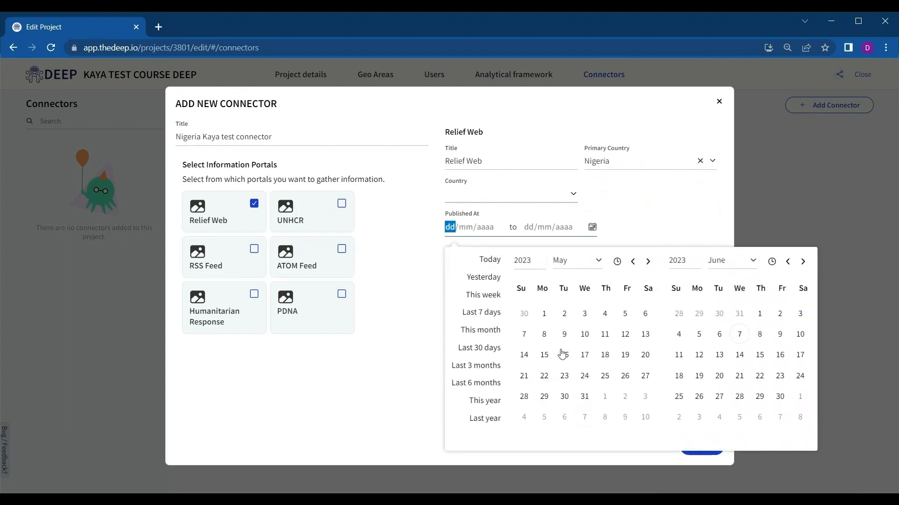
click(544, 314)
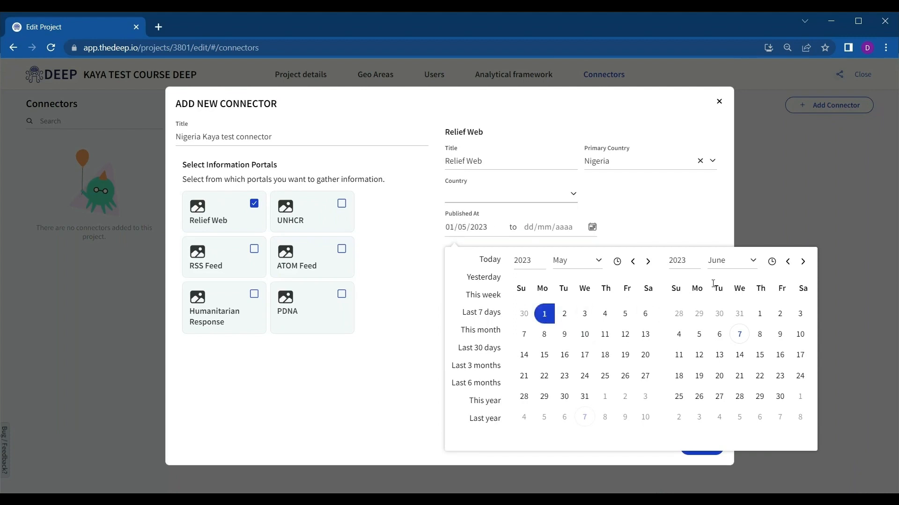
click(696, 258)
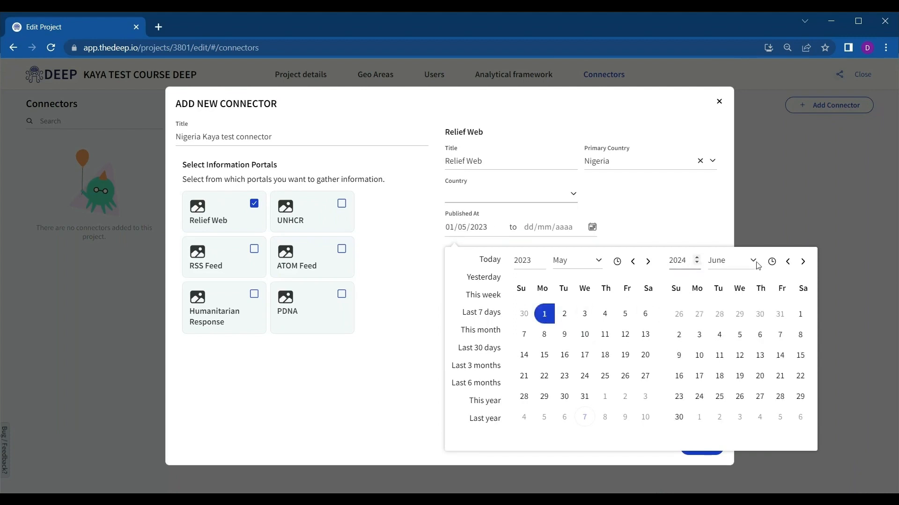
click(787, 261)
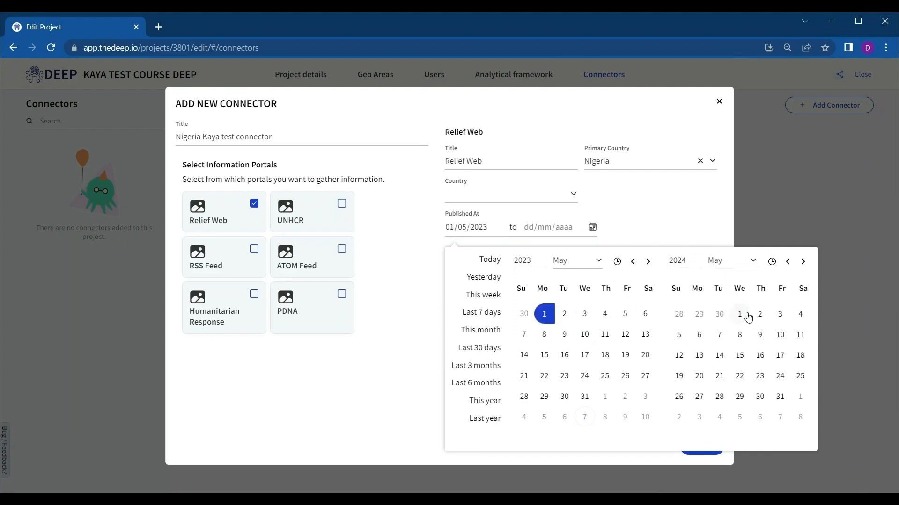
click(740, 315)
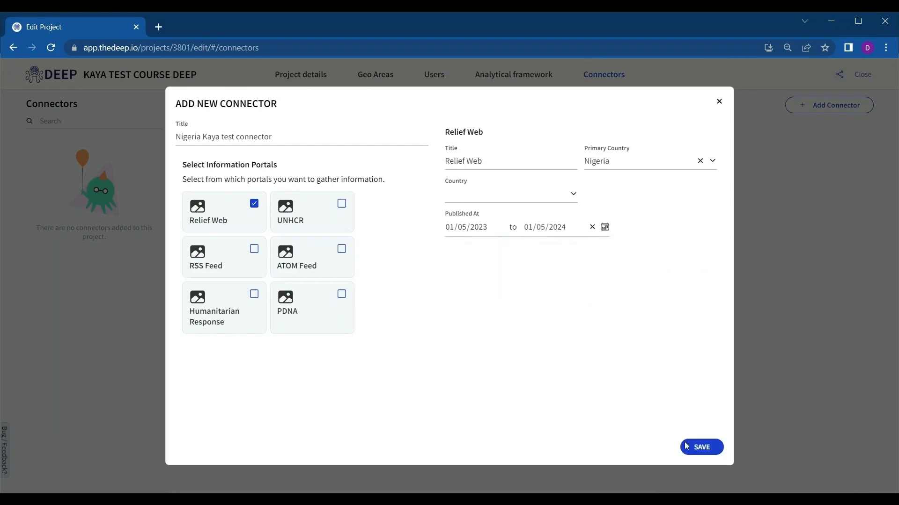
click(701, 447)
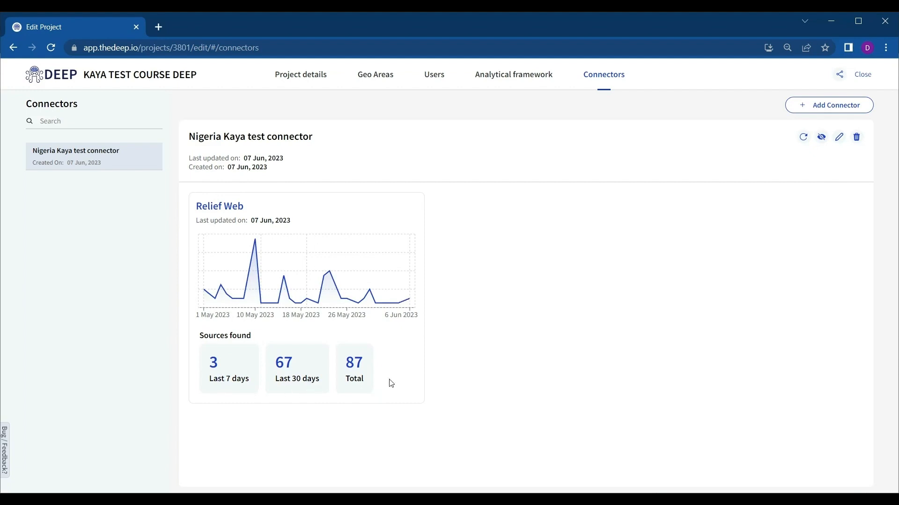
Close the project settings and select Kaya Test Course DEEP among the recent projects to review its summary
click(864, 80)
click(484, 307)
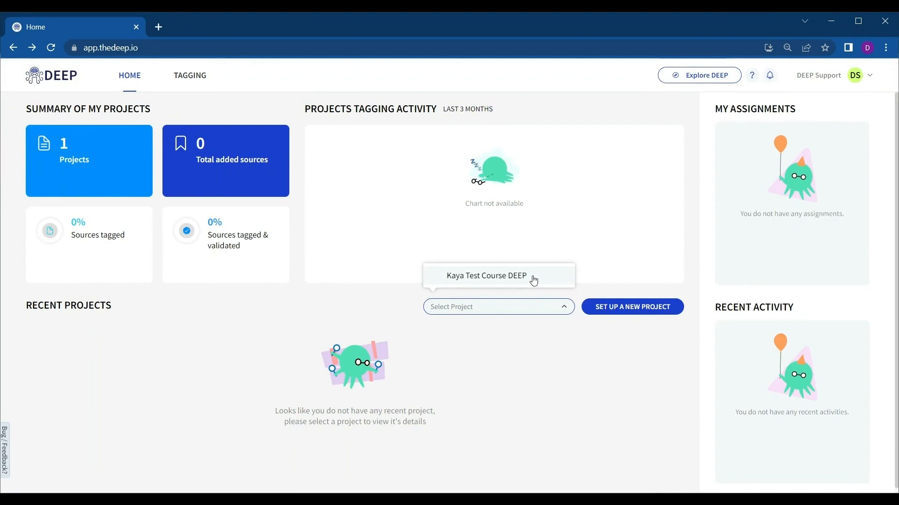
click(534, 280)
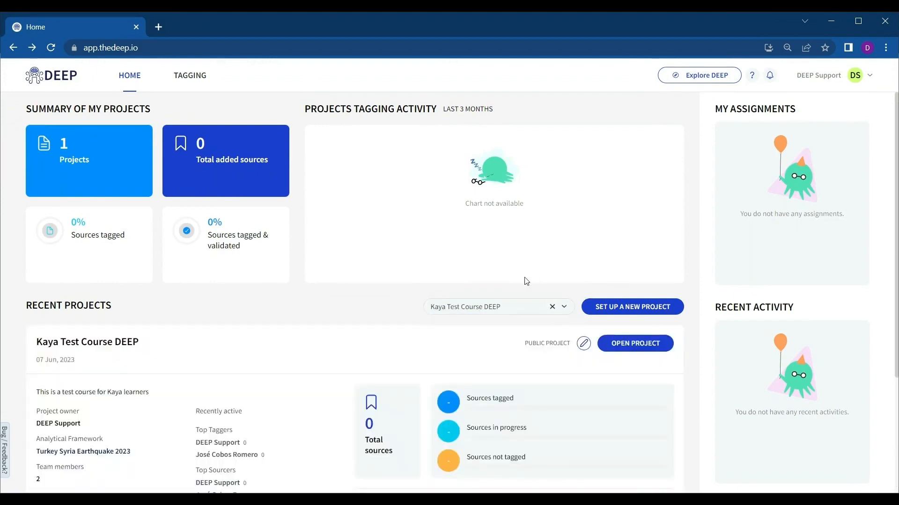
scroll(534, 280, down, 3)
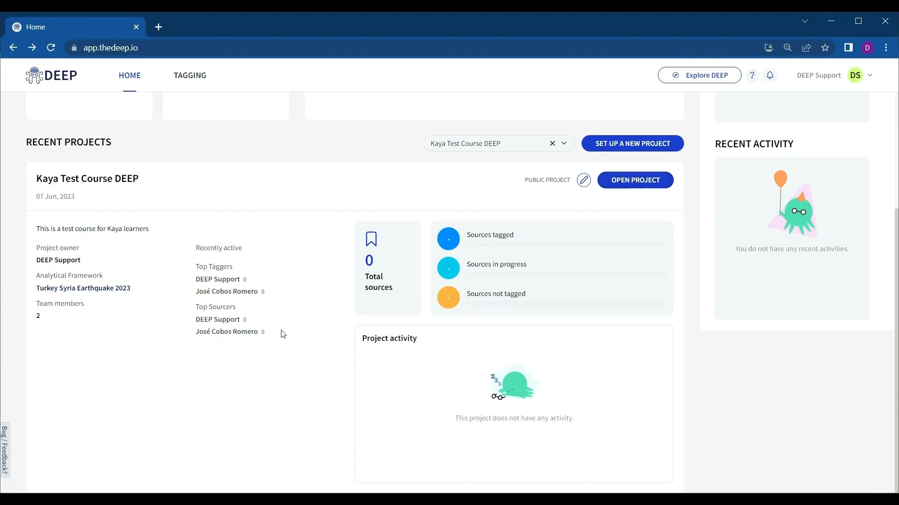
Open the Kaya Test Course DEEP project and start adding sources from its connectors
click(666, 188)
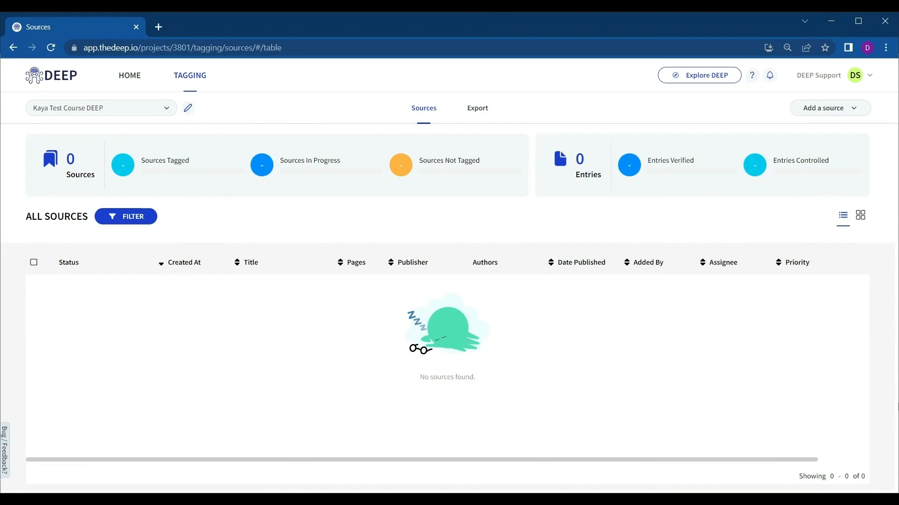
click(835, 114)
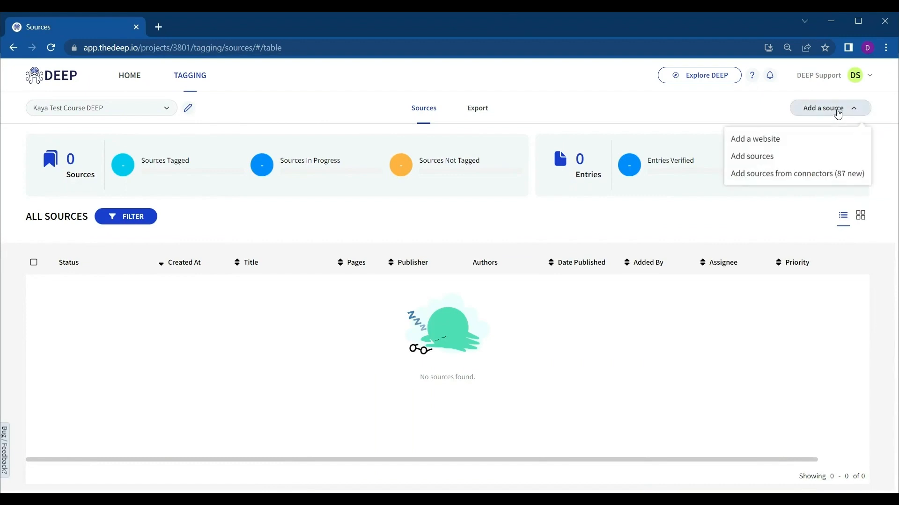
click(797, 175)
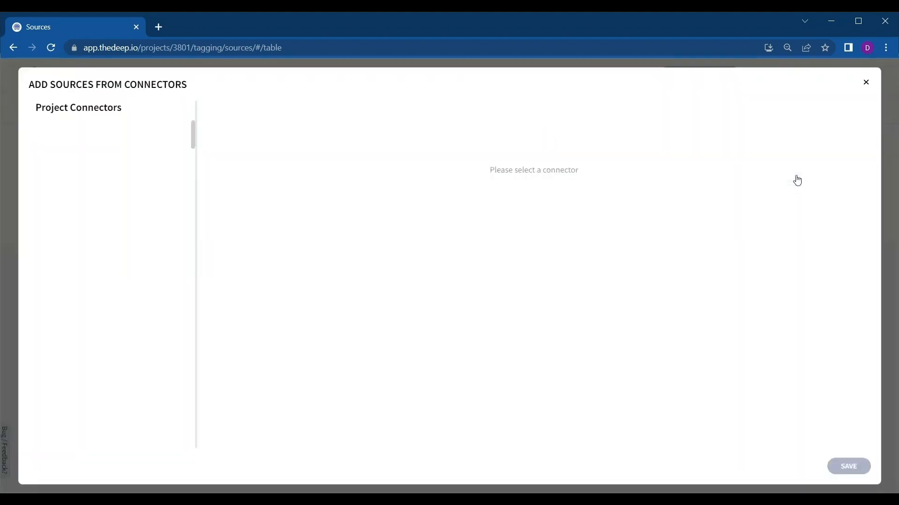